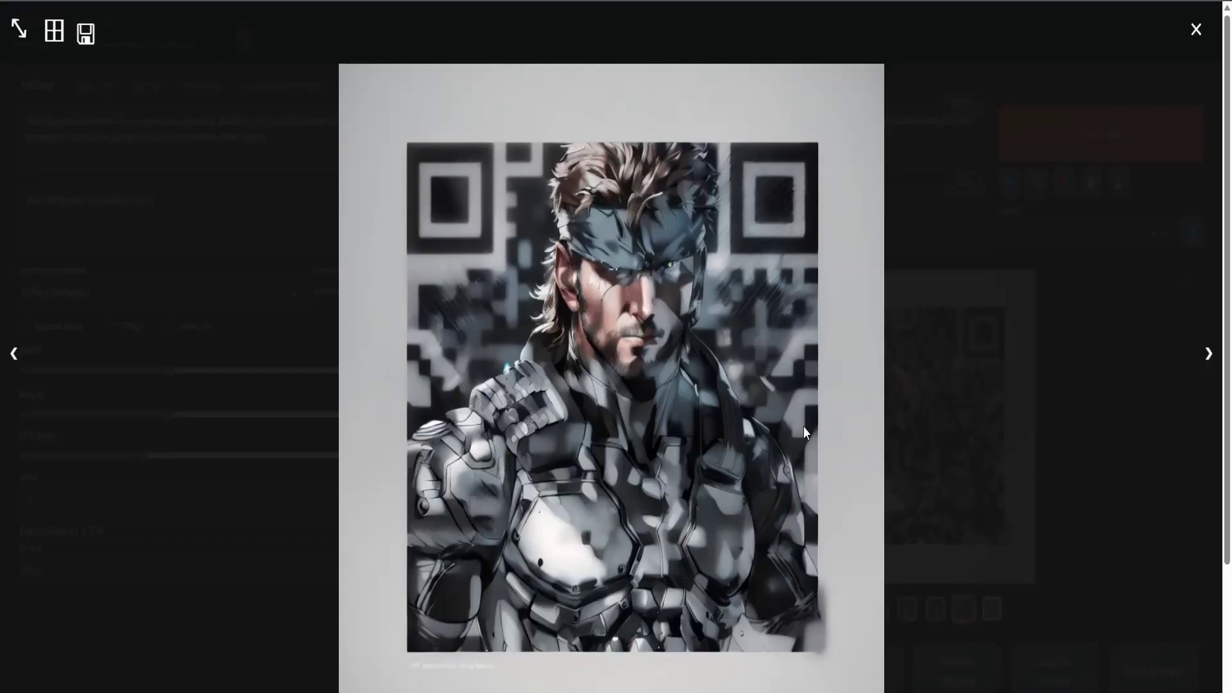
Step: Flip through the generated Solid Snake QR portraits in the viewer, show the grid, then close it
key("Right")
scroll(803, 426, "down", 3)
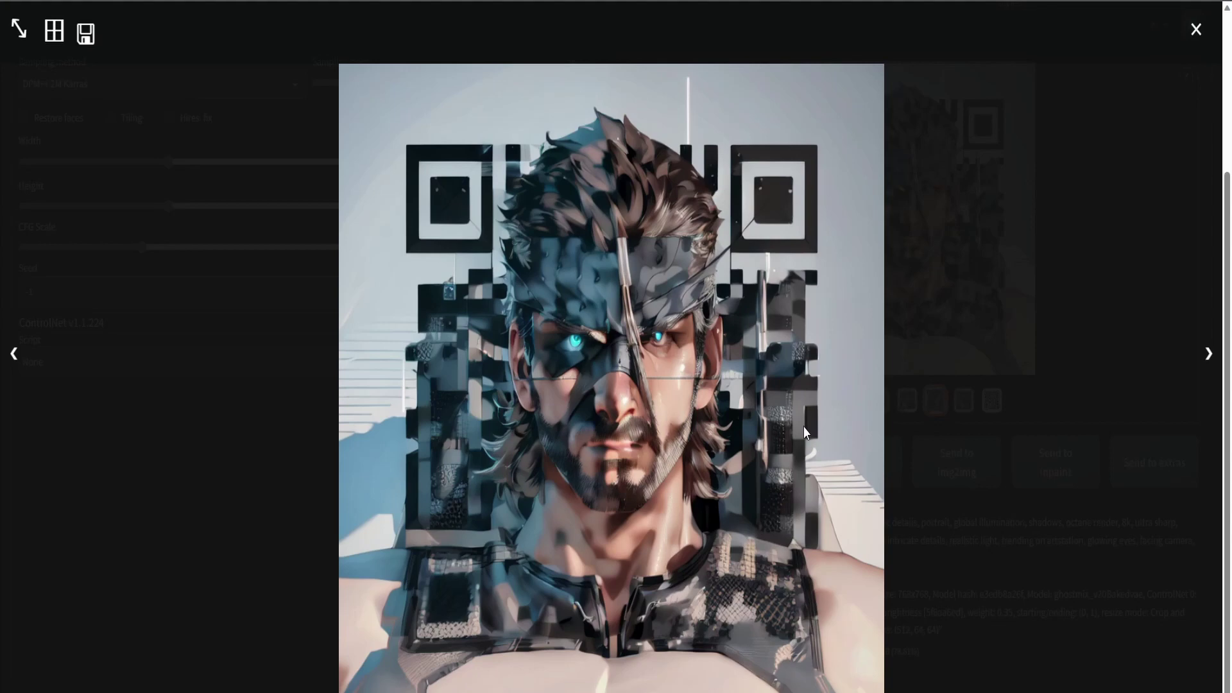
key("Right")
key("Right")
key("Right")
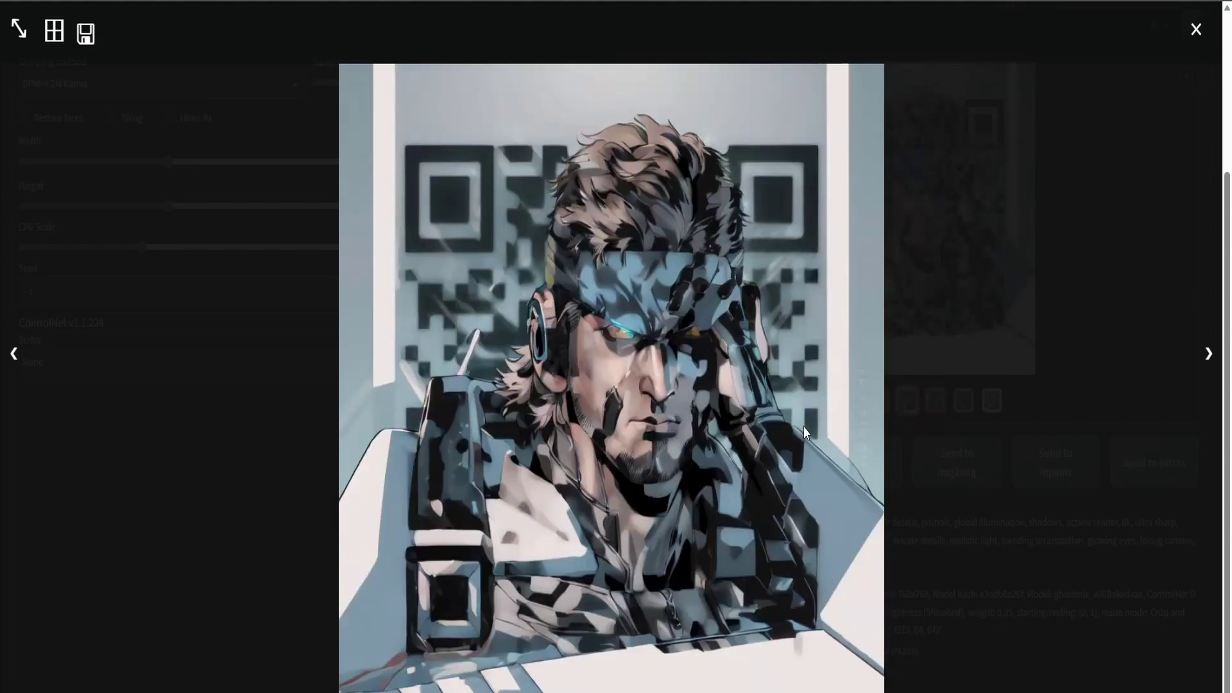
key("Right")
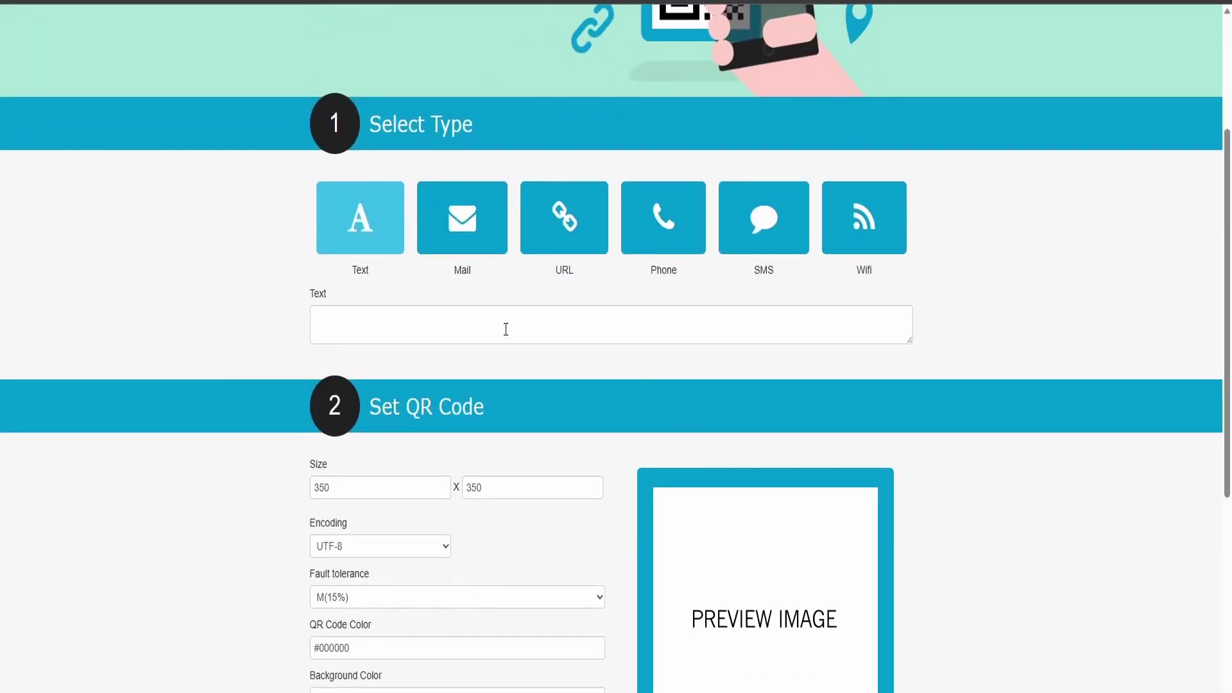
Step: Generate a URL-type QR code with H(30%) fault tolerance
left_click(505, 328)
left_click(581, 244)
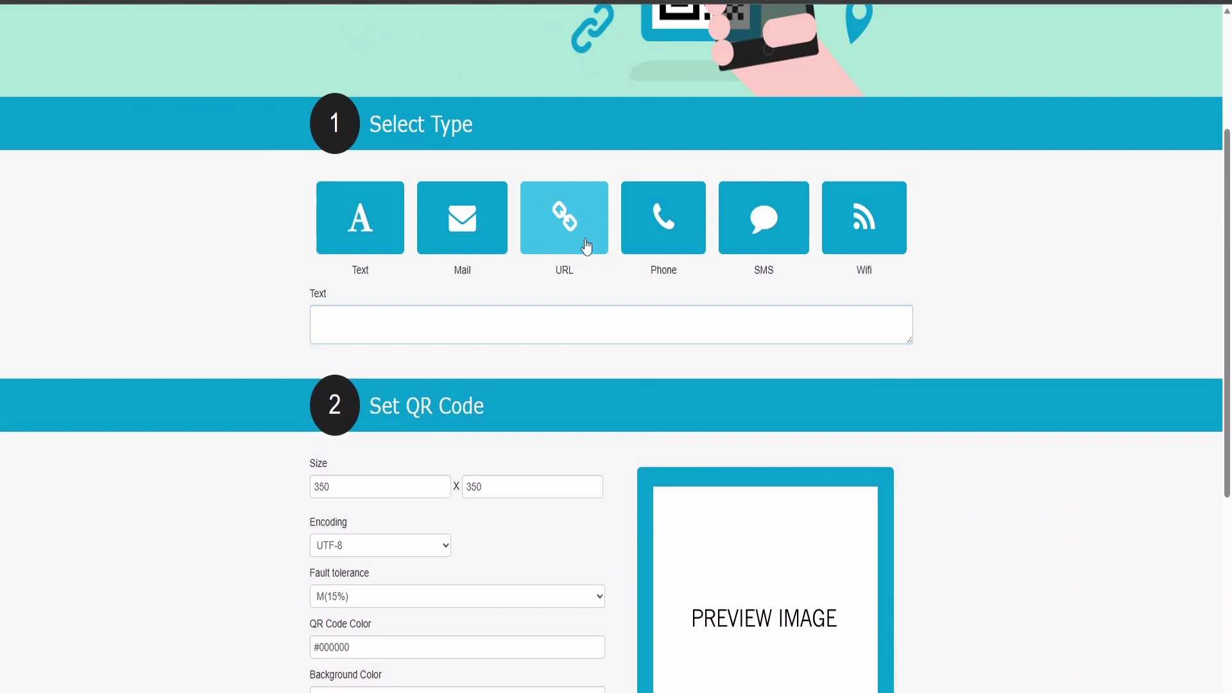
scroll(455, 398, "down", 3)
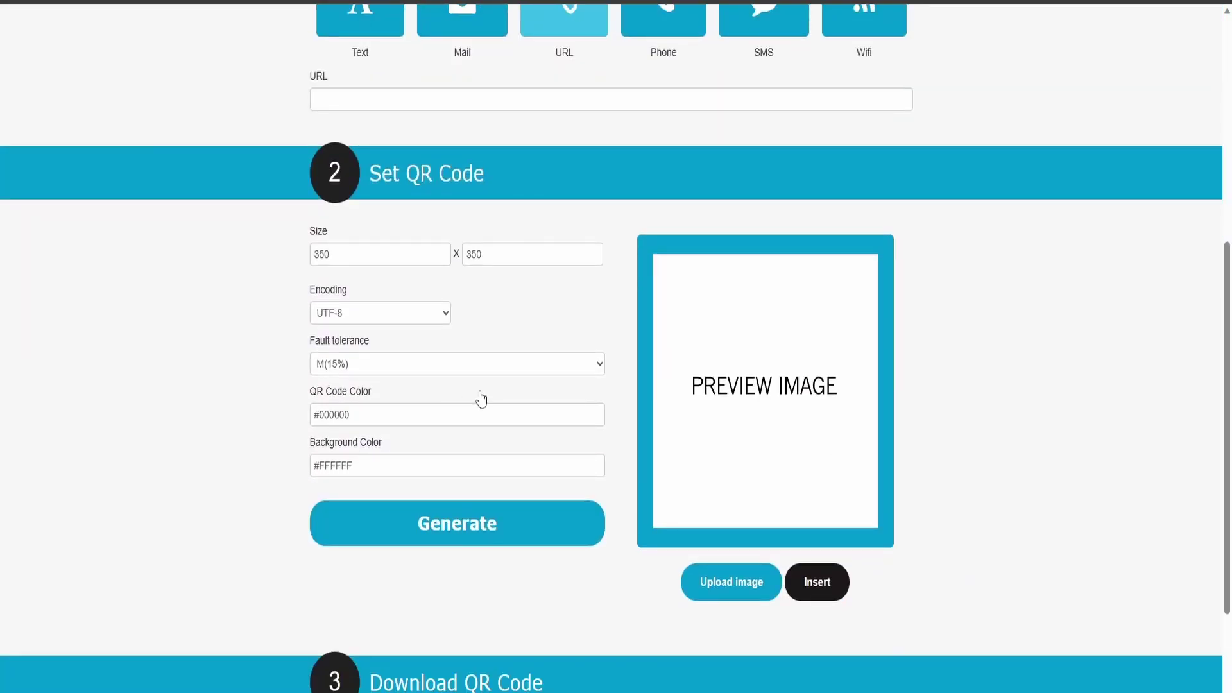
left_click(486, 371)
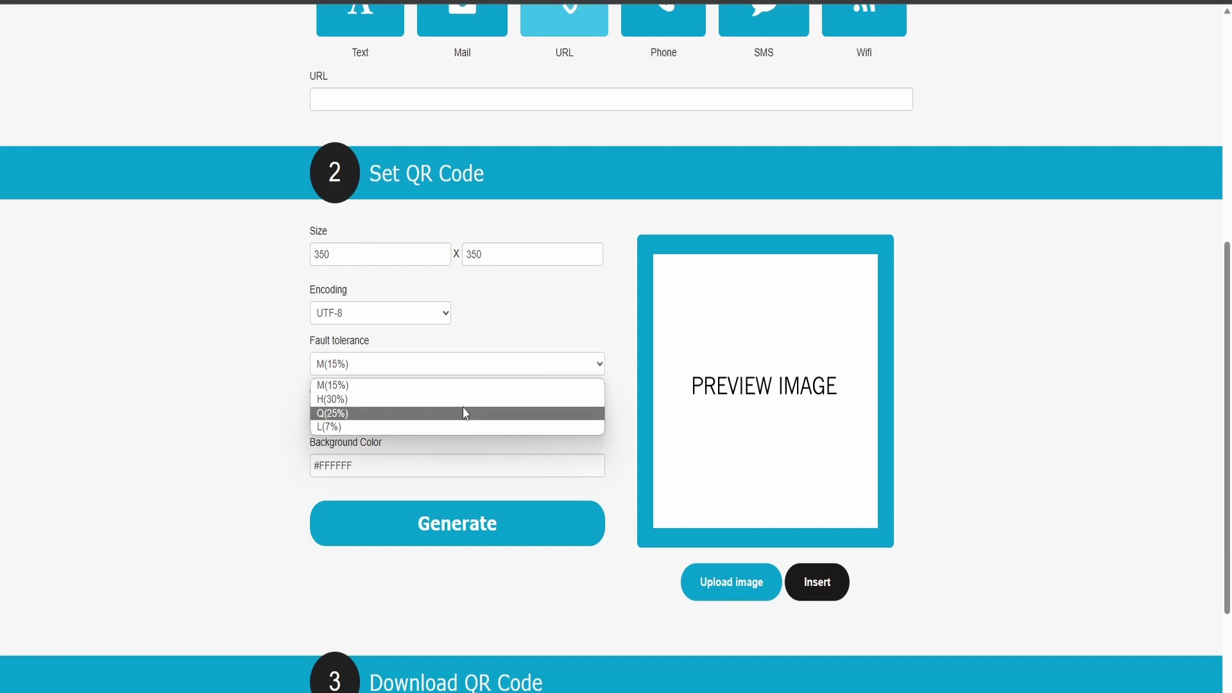
left_click(457, 405)
left_click(235, 347)
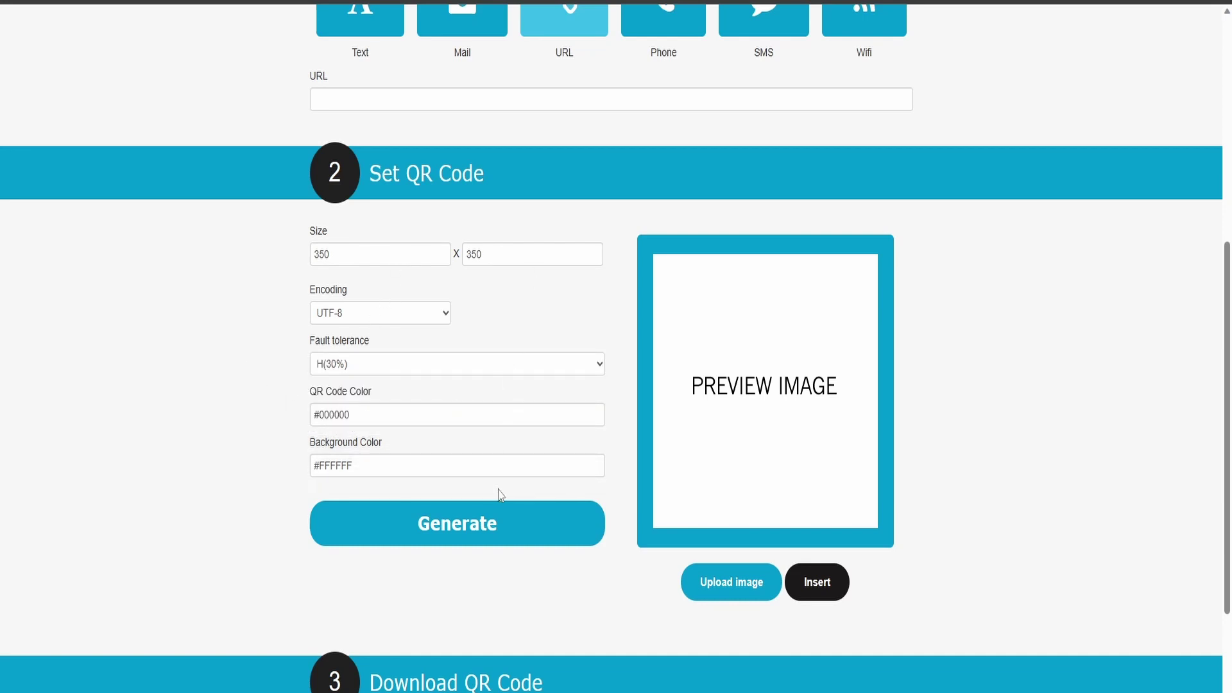
scroll(502, 494, "down", 1)
scroll(502, 495, "down", 1)
left_click(464, 431)
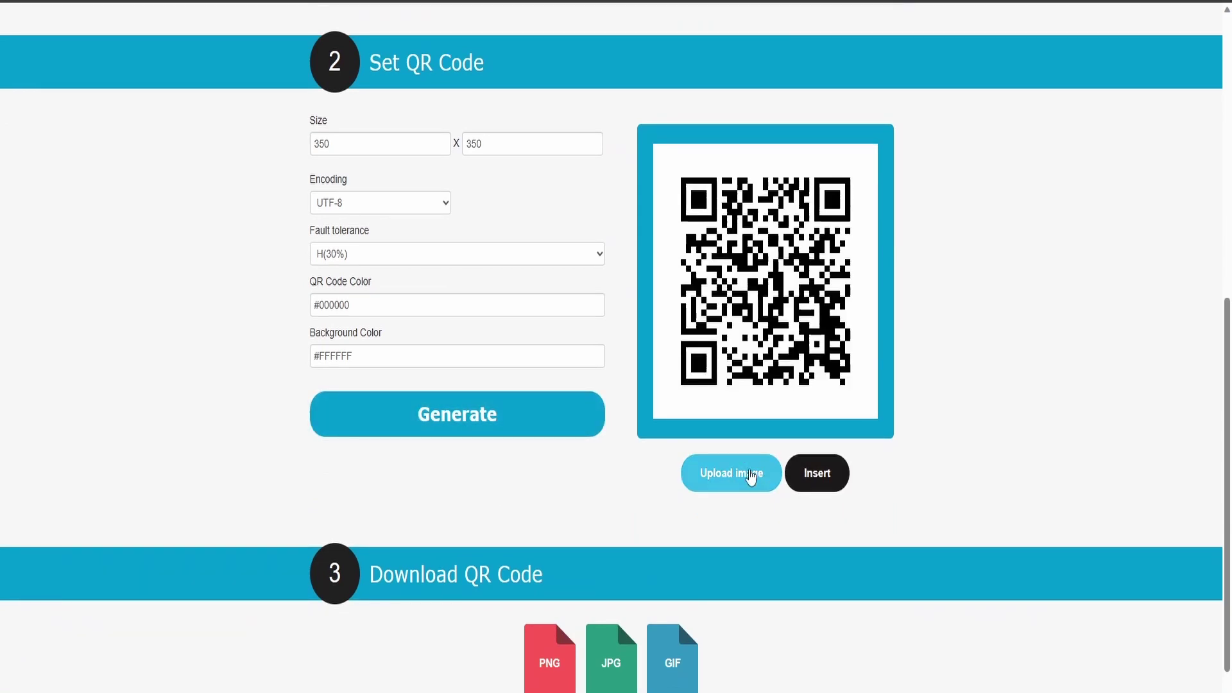
scroll(499, 485, "down", 1)
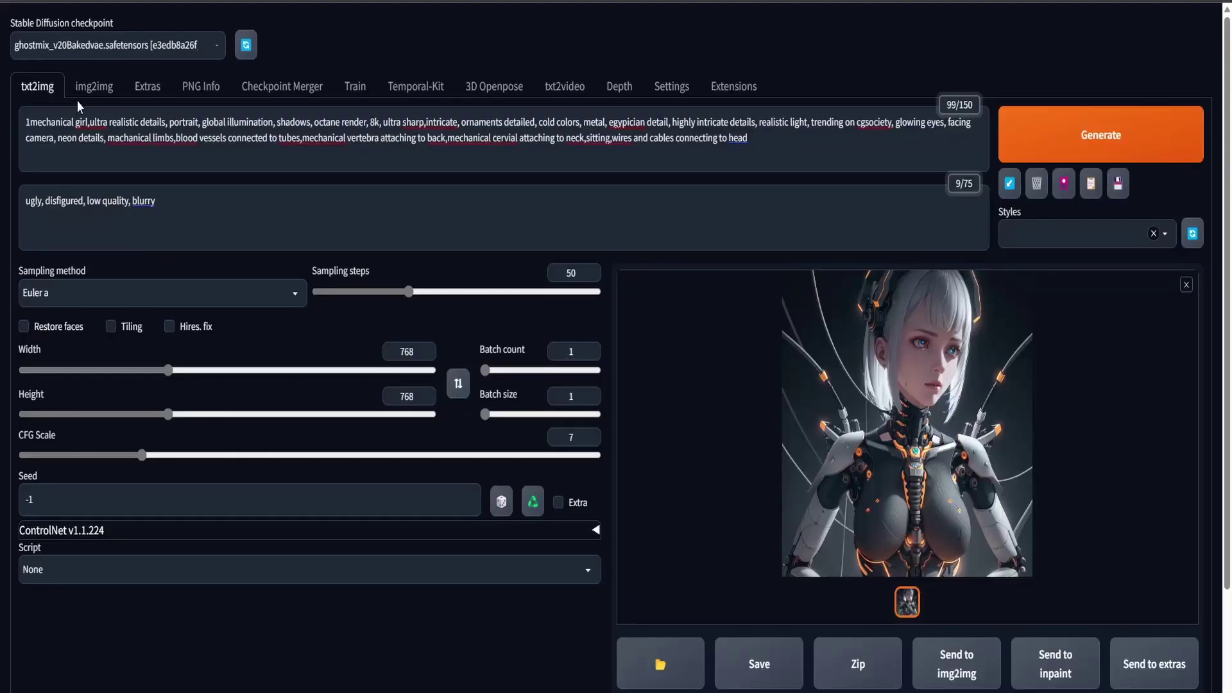
Step: In img2img, remove the old cyborg input image and set the sampler to DPM++ 2M Karras
left_click(86, 90)
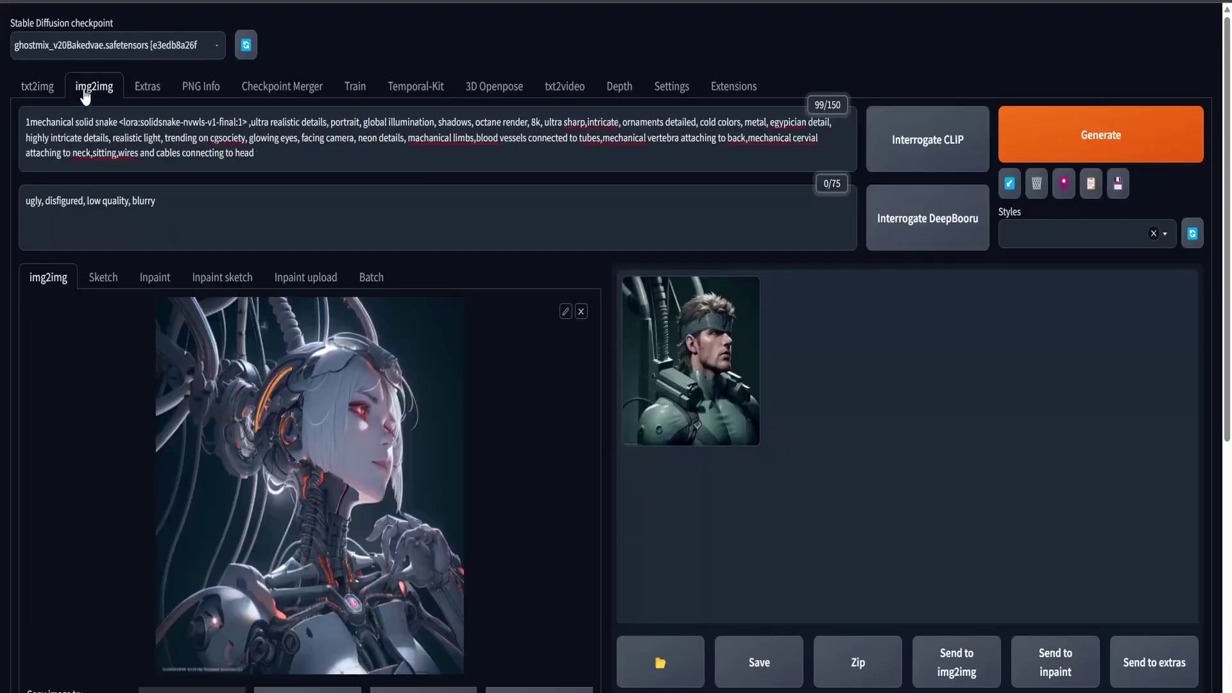
left_click(582, 312)
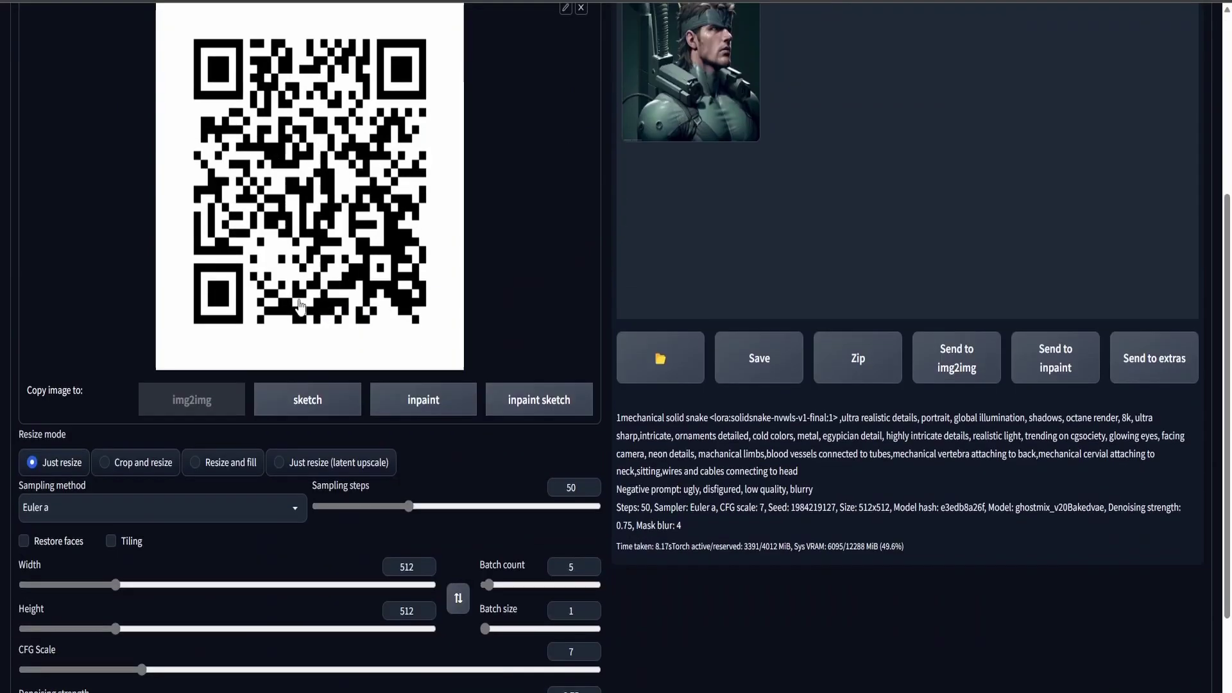
scroll(298, 299, "down", 3)
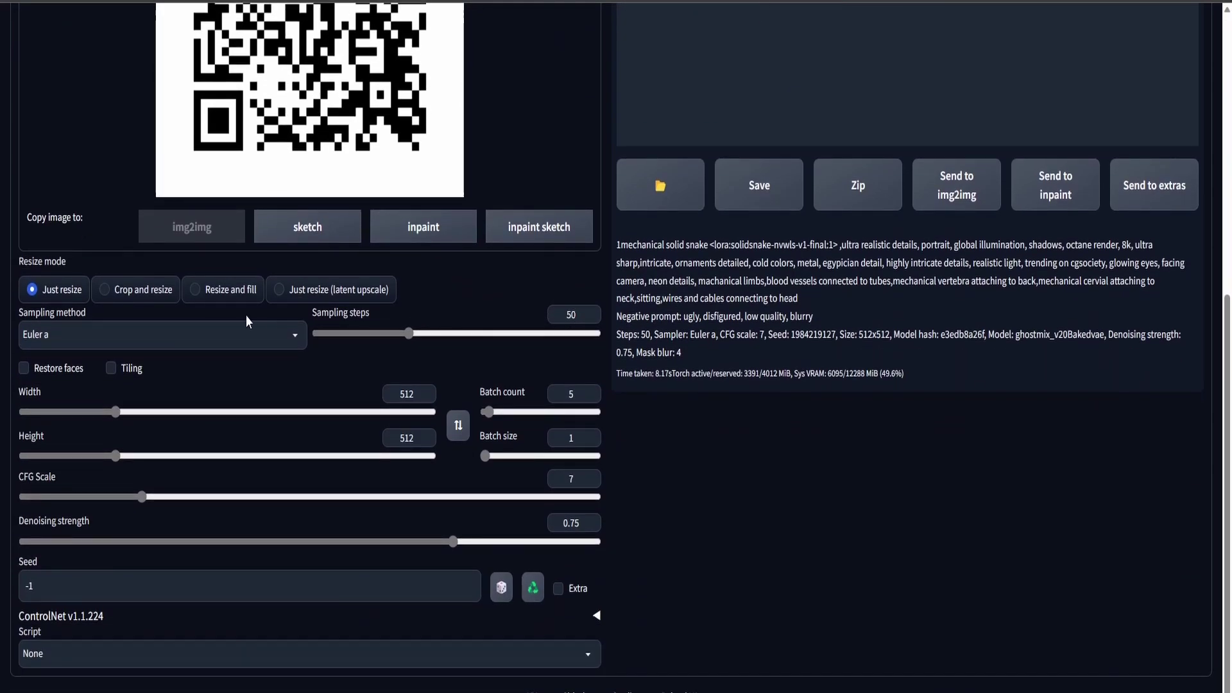
left_click(151, 334)
scroll(157, 574, "down", 1)
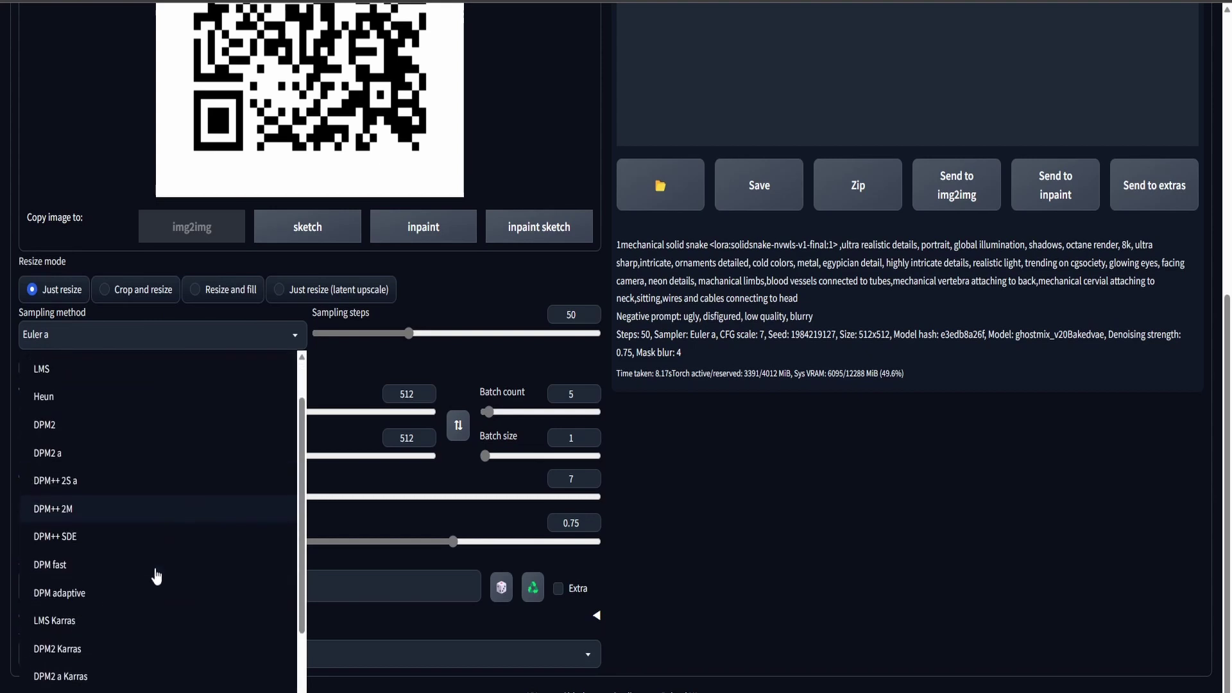
scroll(157, 609, "down", 2)
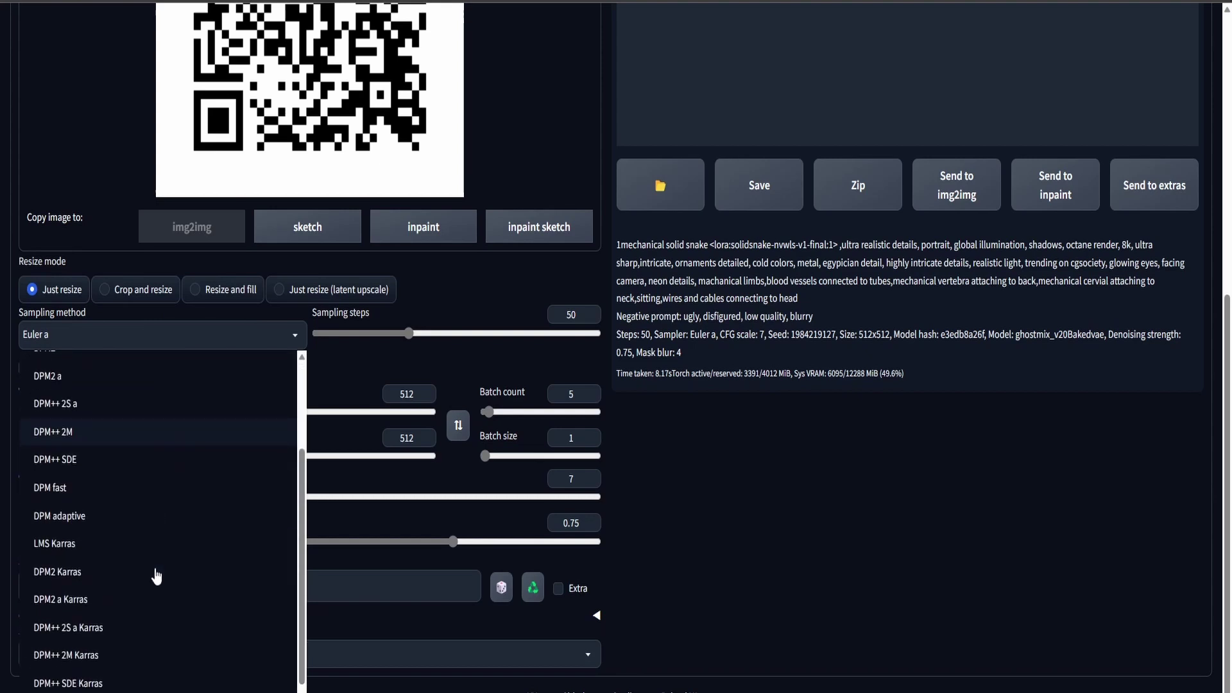
left_click(105, 645)
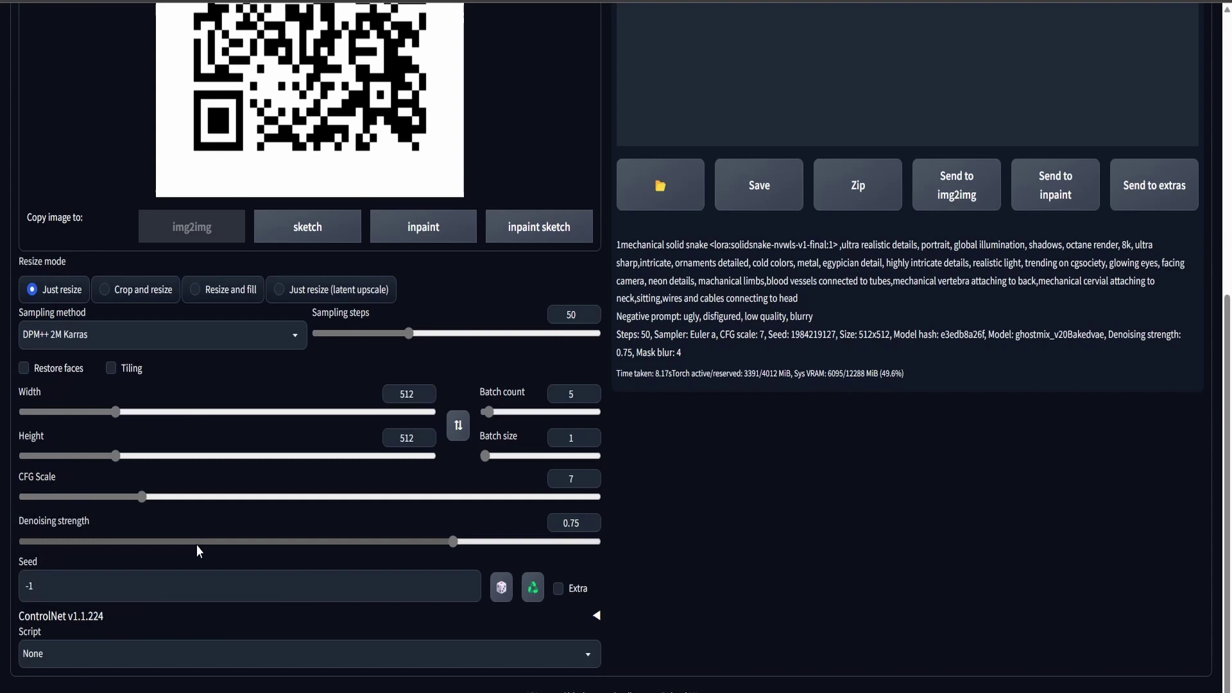
Step: Set width and height to 768 and check the Script list
double_click(408, 394)
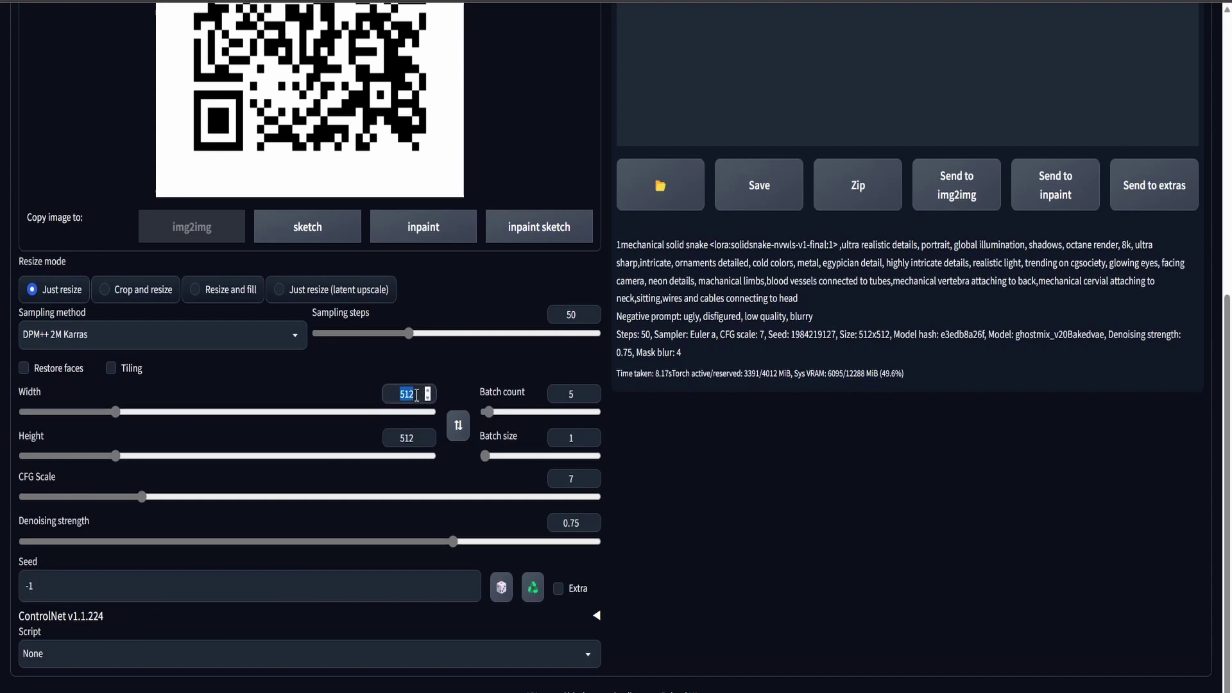
type("768")
double_click(399, 439)
type("768")
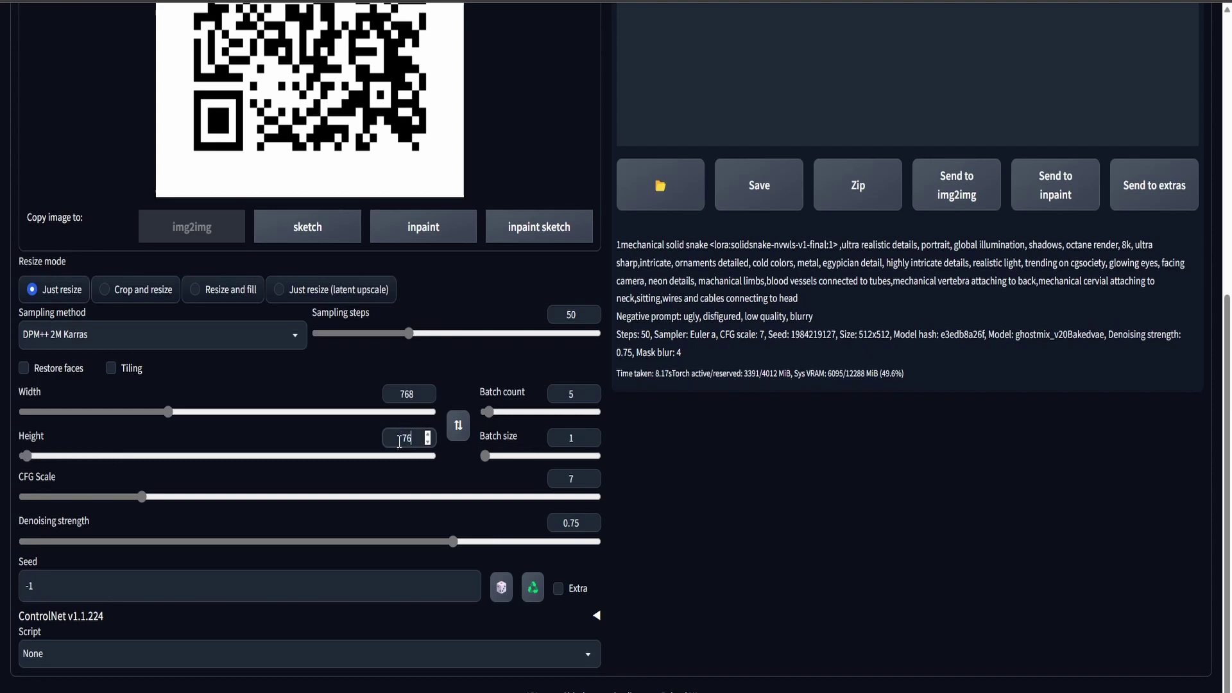
left_click(683, 461)
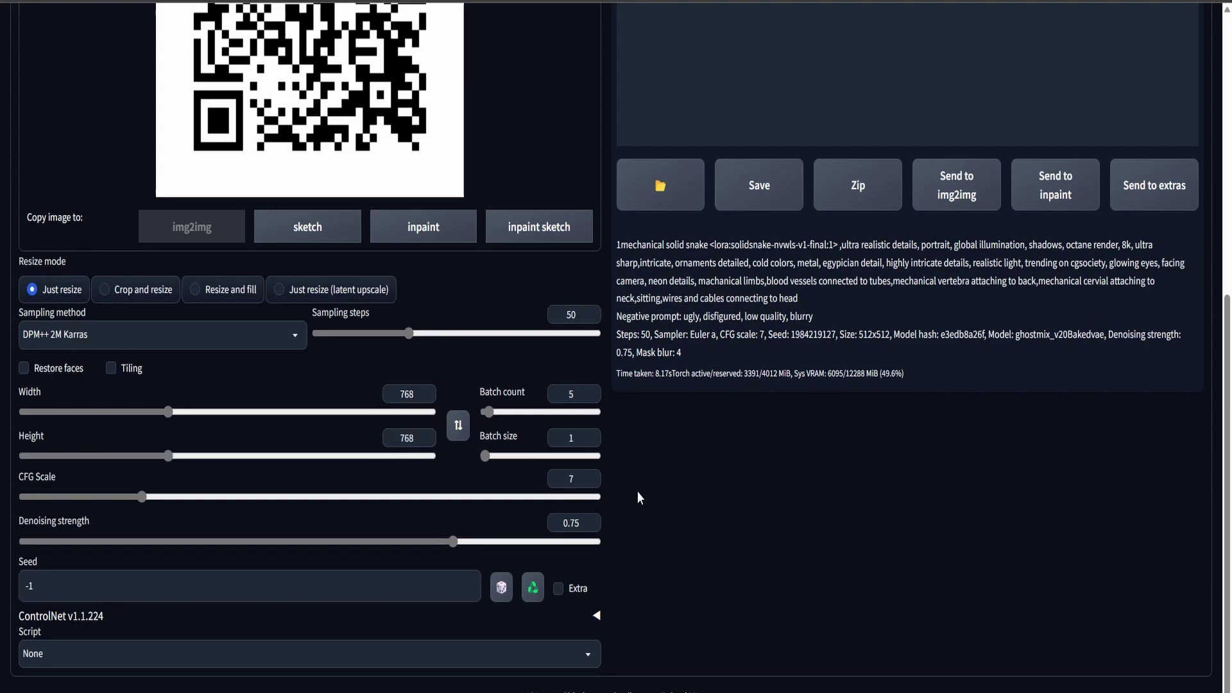
left_click(589, 655)
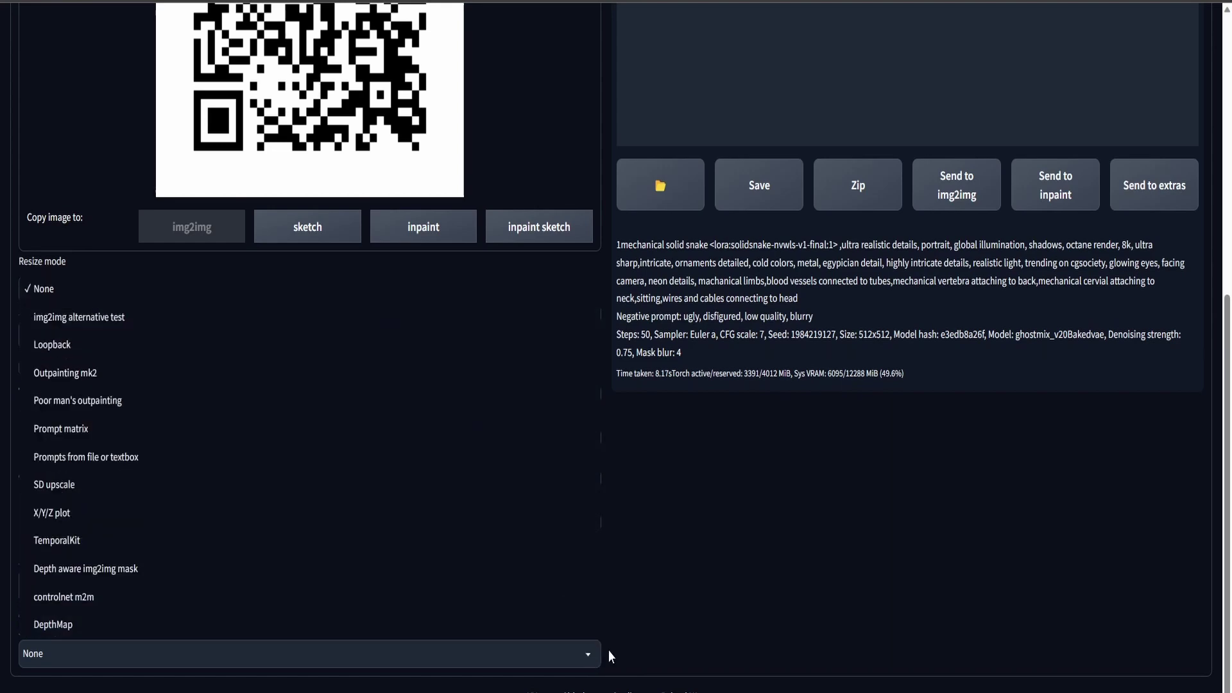
Step: Load download_qr (1).png into ControlNet Unit 0 and set it to the Tile control type
left_click(608, 650)
left_click(599, 620)
scroll(688, 580, "down", 6)
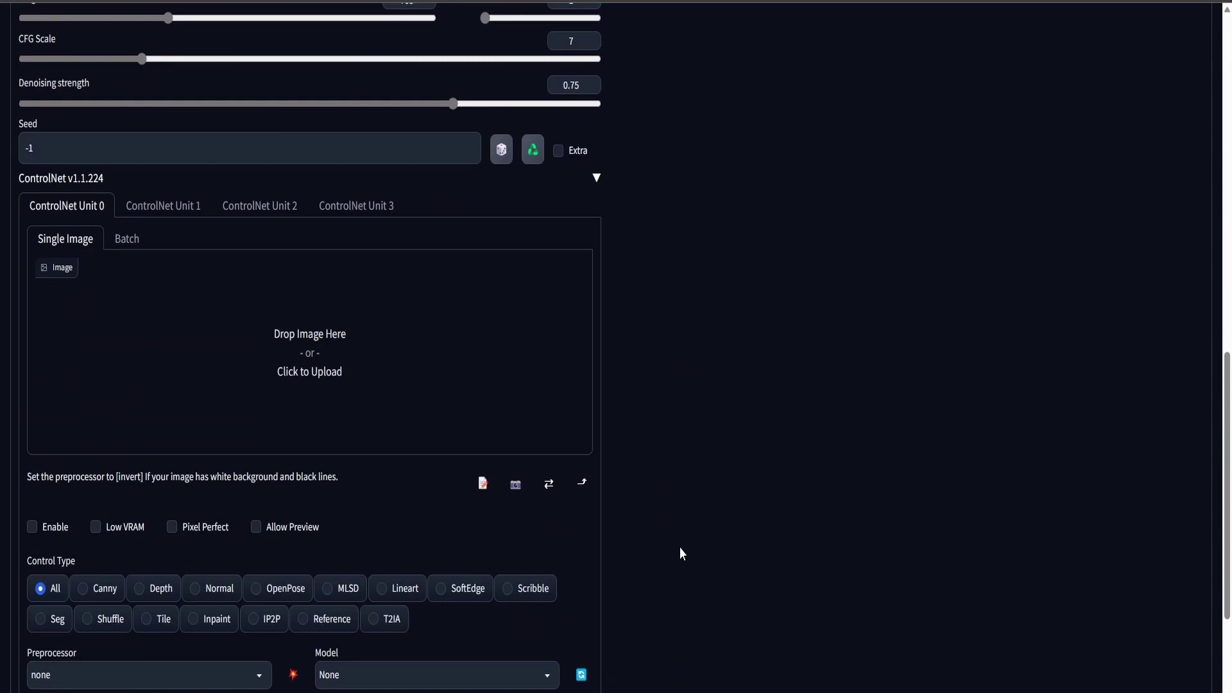
left_click(275, 322)
left_click(340, 327)
left_click(712, 573)
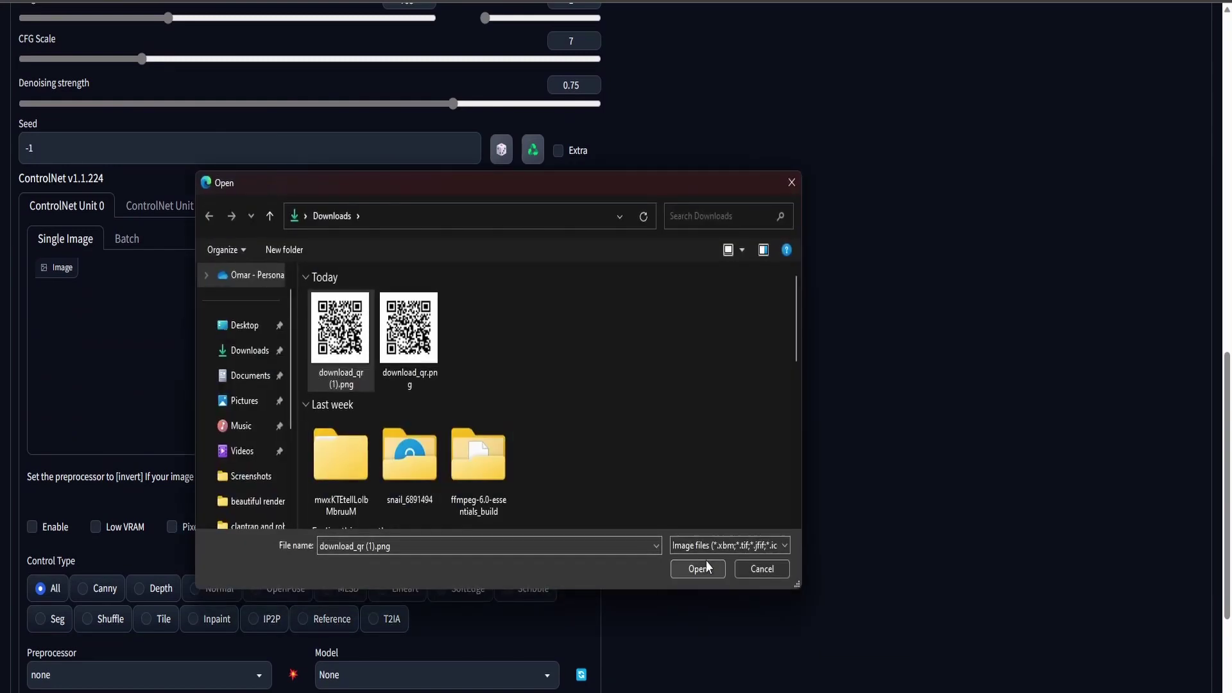
scroll(33, 496, "down", 2)
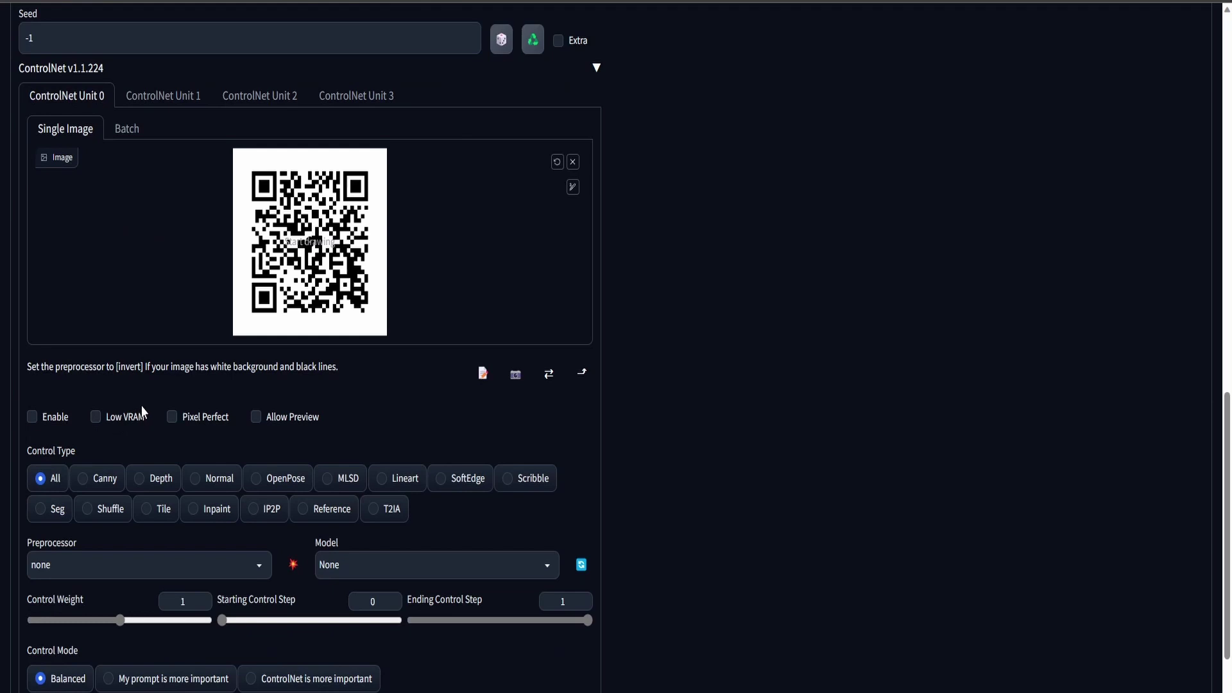
left_click(161, 507)
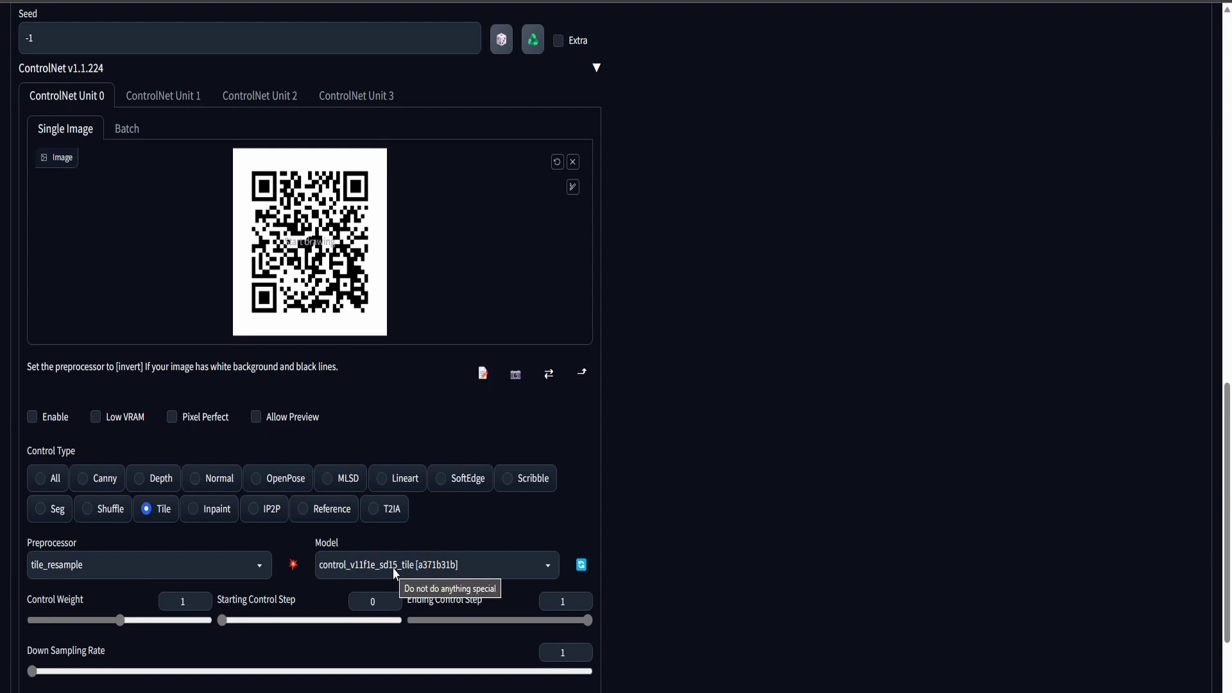
scroll(694, 472, "down", 3)
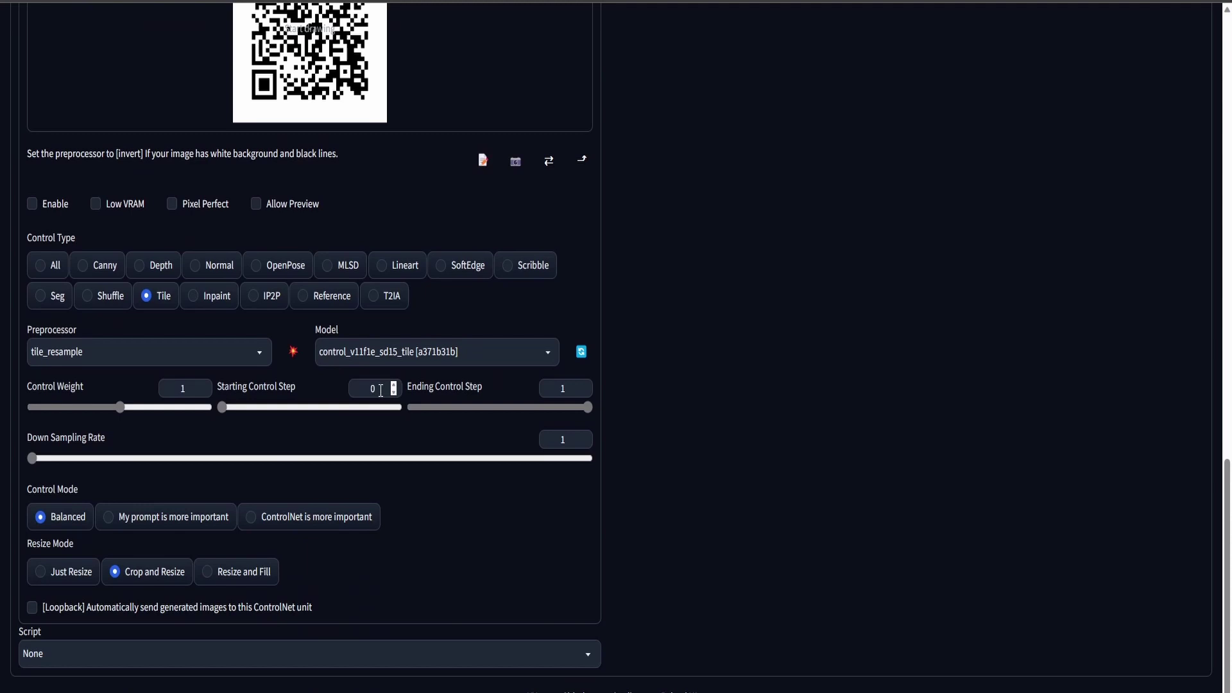
Step: Give the Tile unit control weight 0.87, starting step 0.23 and ending step 0.9
double_click(191, 384)
type("0.87")
double_click(379, 390)
type("0.23")
left_click(629, 410)
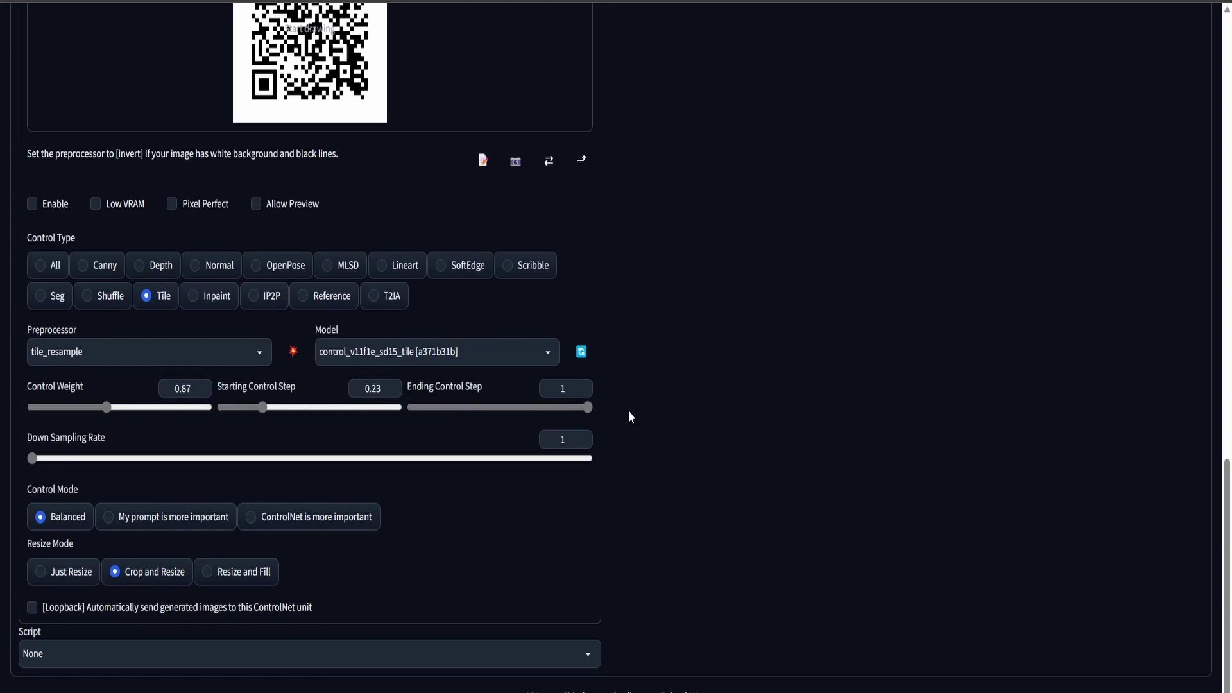
double_click(570, 385)
type("0.9")
left_click(717, 375)
Step: Confirm the solidsnake LoRA tag in the Lora extra networks list, then start img2img generation
scroll(695, 476, "up", 8)
scroll(694, 483, "up", 10)
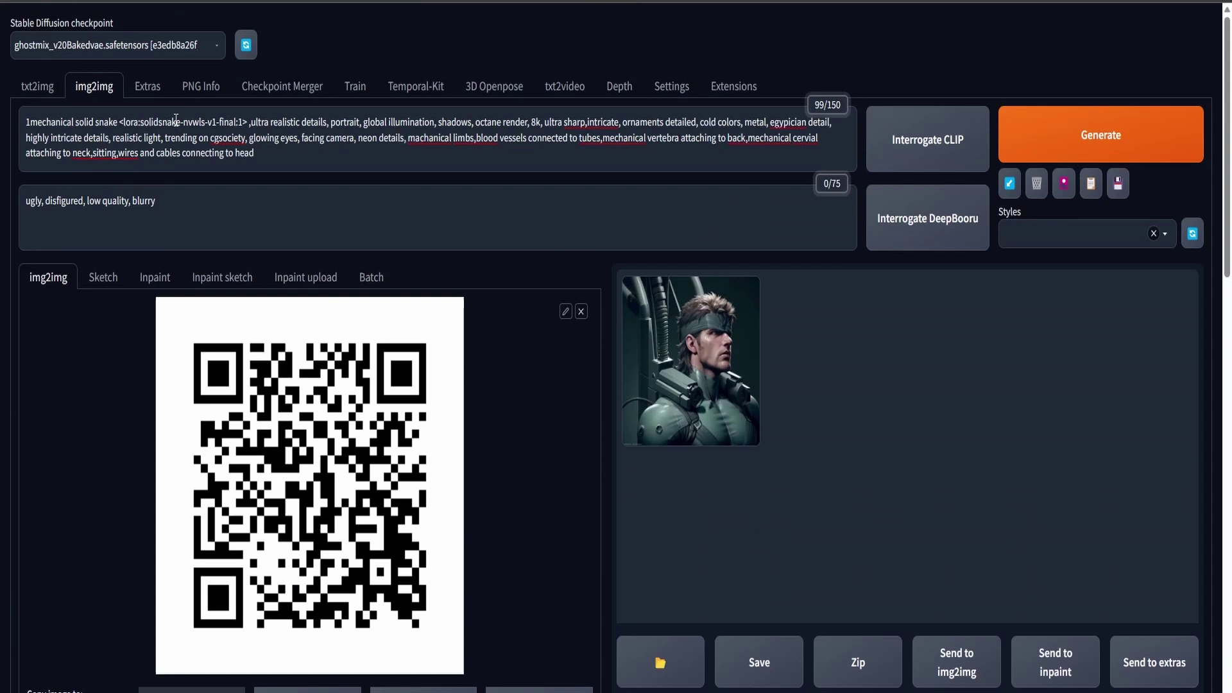
left_click_drag(119, 123, 247, 123)
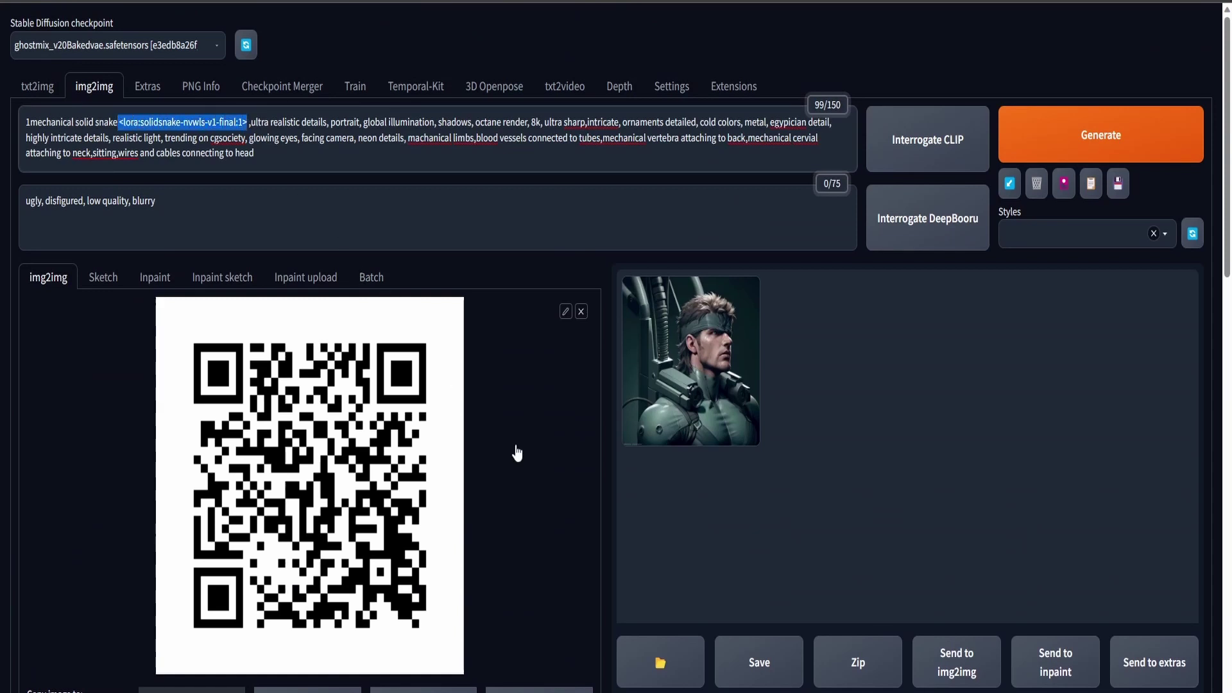
left_click(1064, 184)
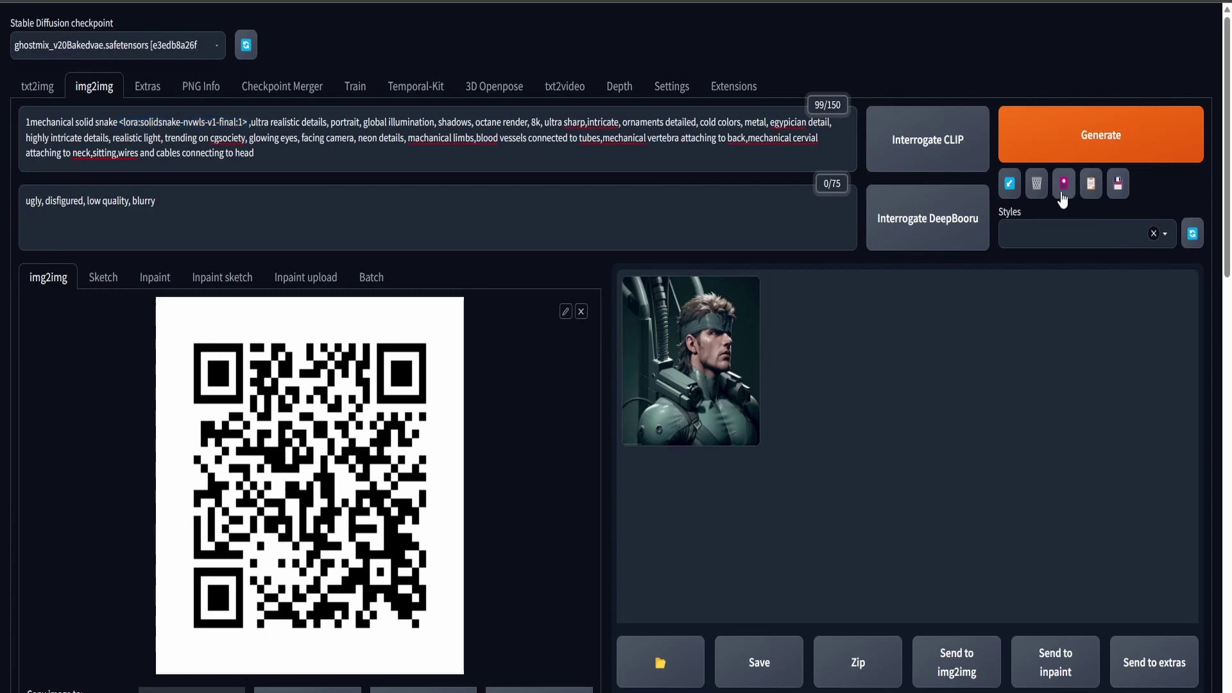
left_click(296, 285)
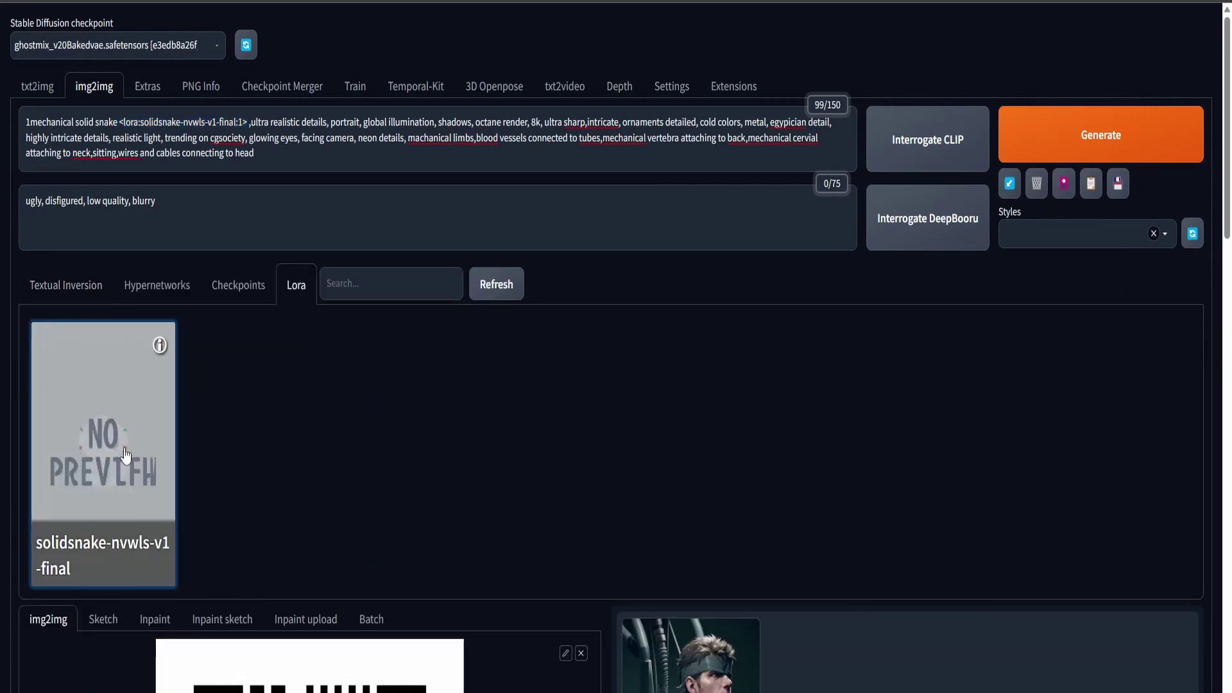
left_click(1065, 184)
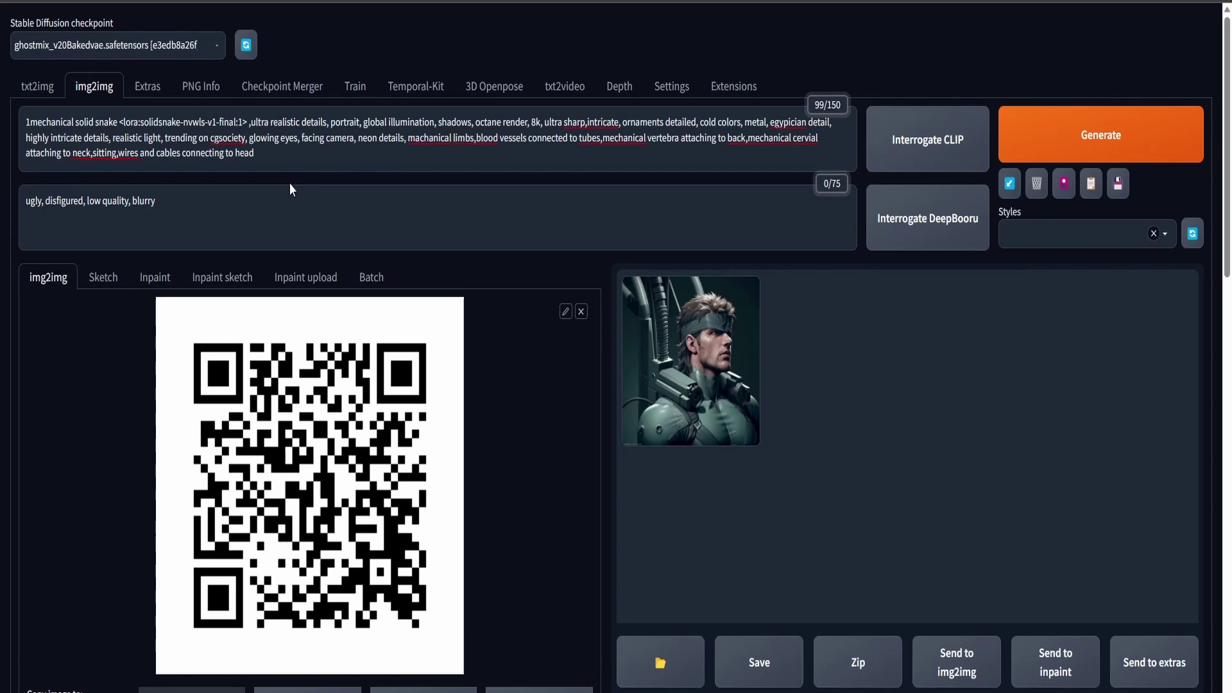
left_click(1123, 120)
scroll(1003, 383, "down", 2)
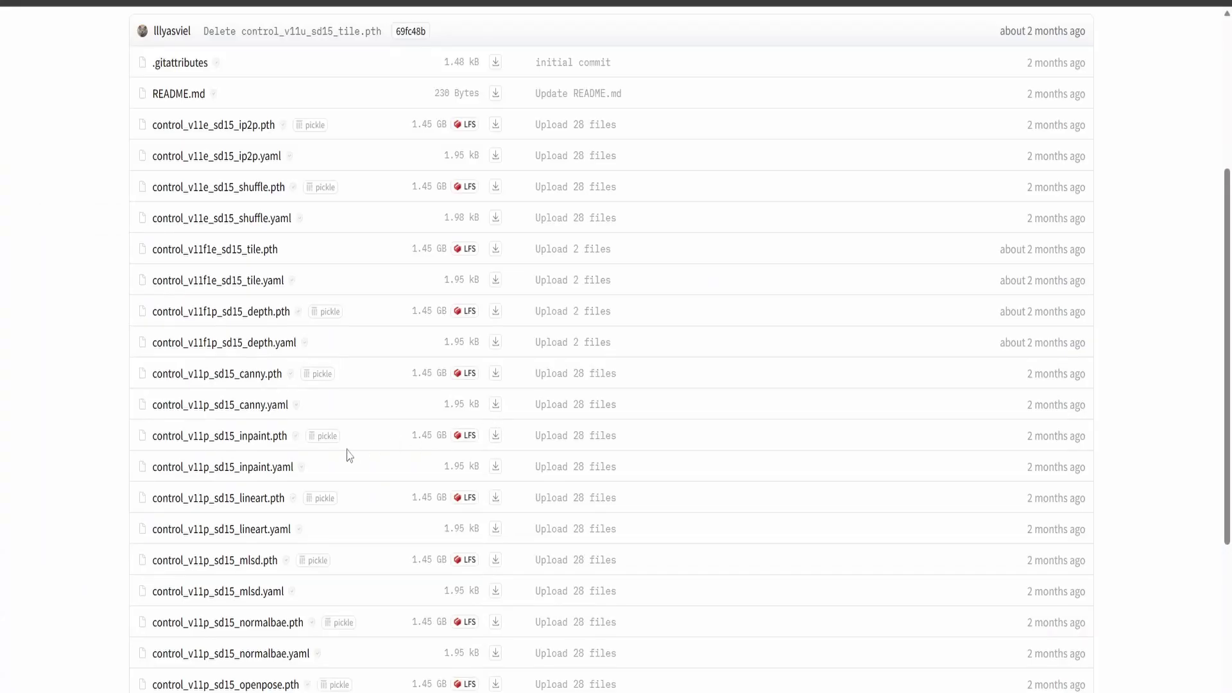
left_click(256, 258)
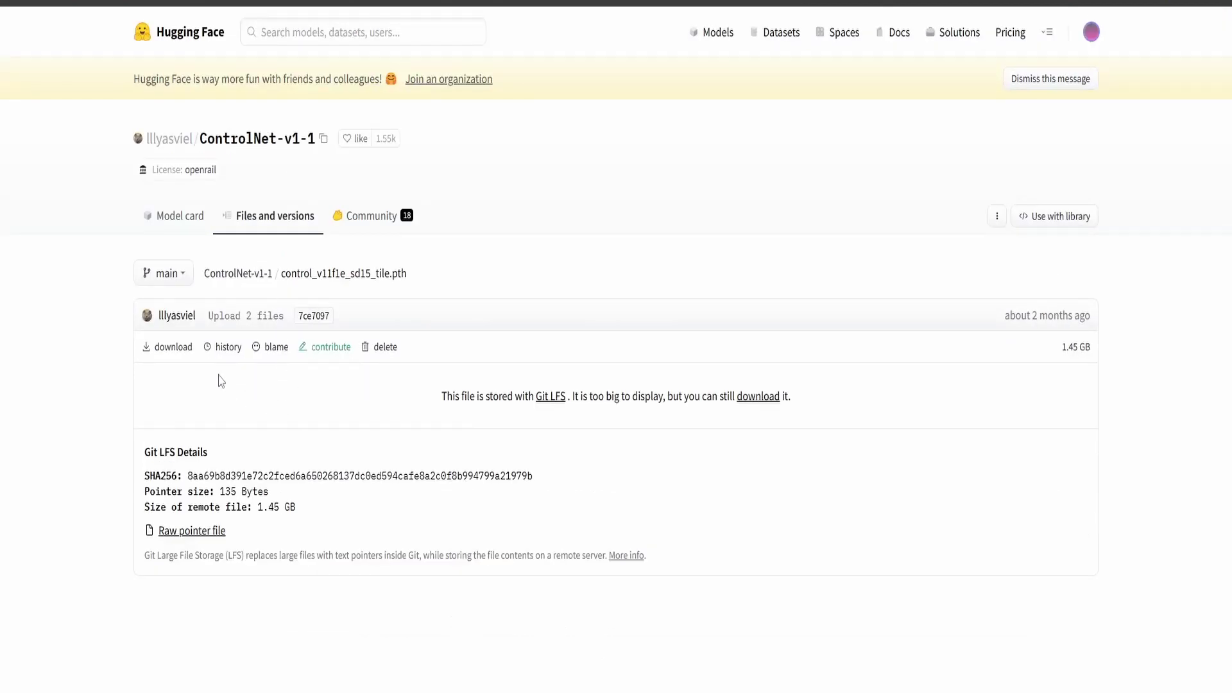
key("alt+Left")
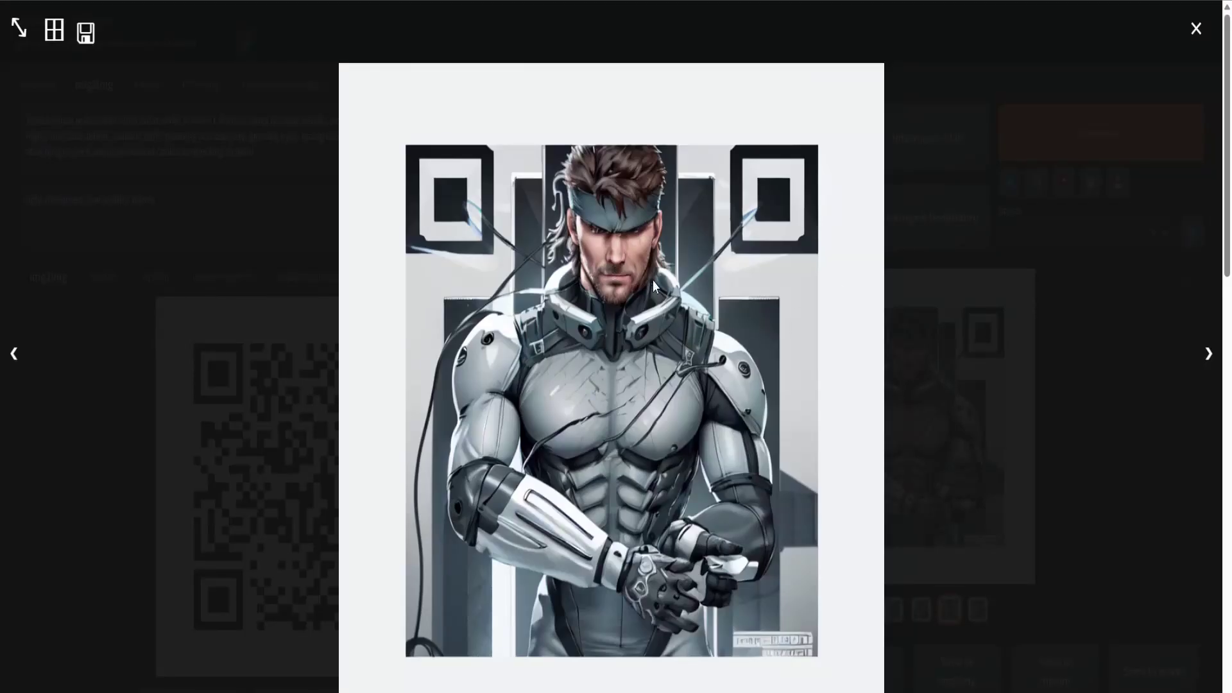
Step: Step through three more generated Solid Snake portraits in the full-screen viewer
key("Right")
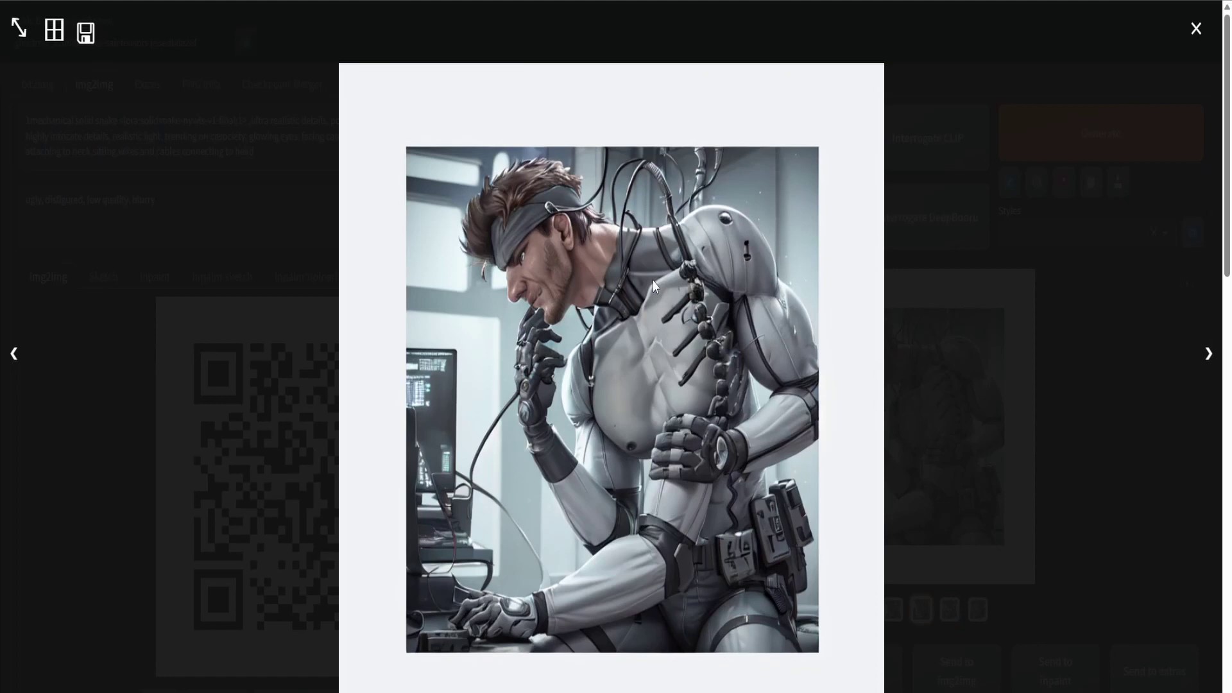
key("Right")
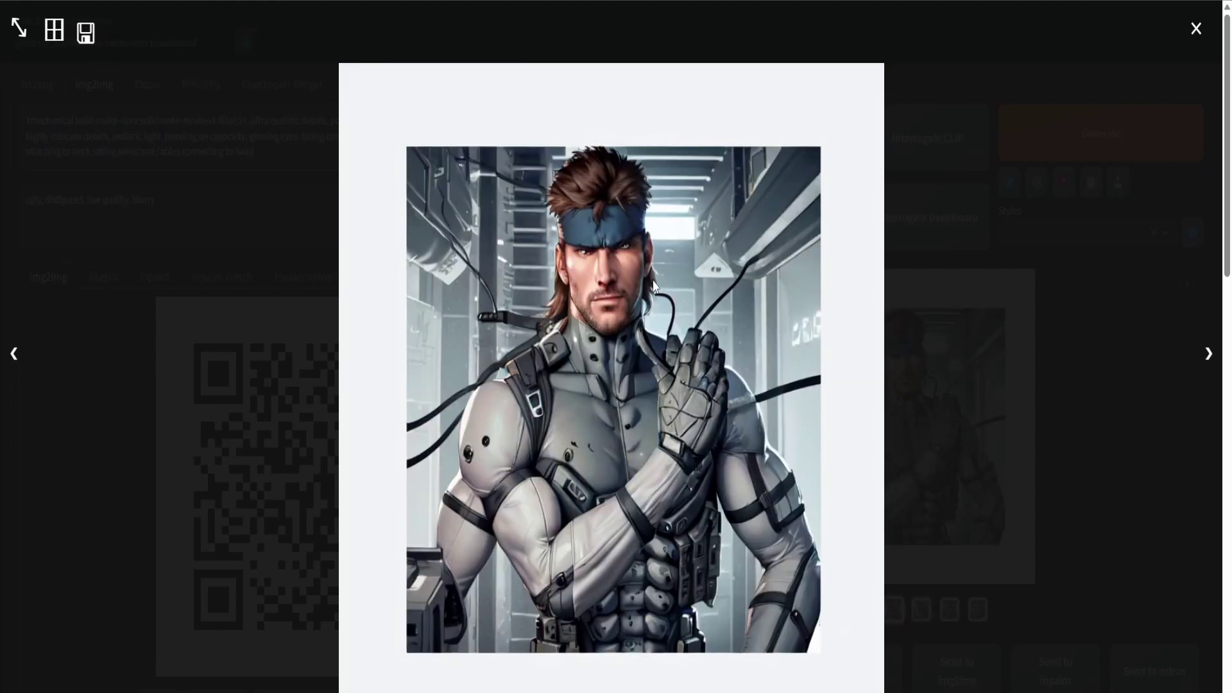
key("Right")
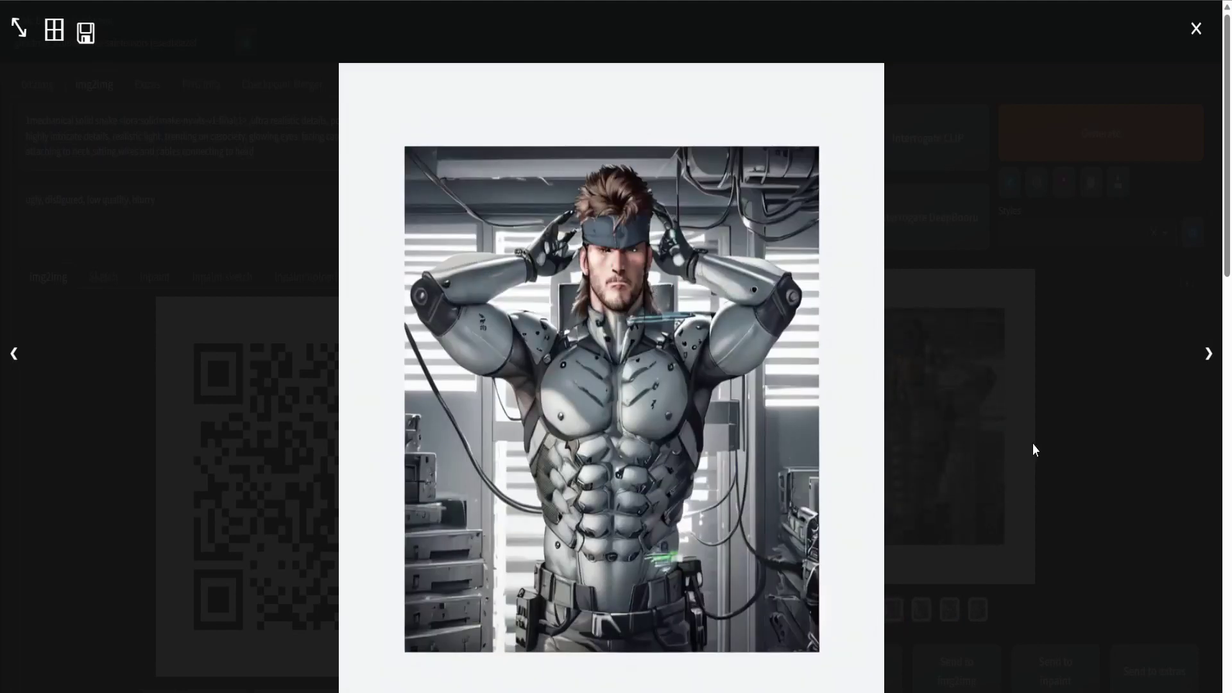
Step: Close the viewer, preview gallery images 5 and 6, and start a new img2img batch
left_click(1093, 458)
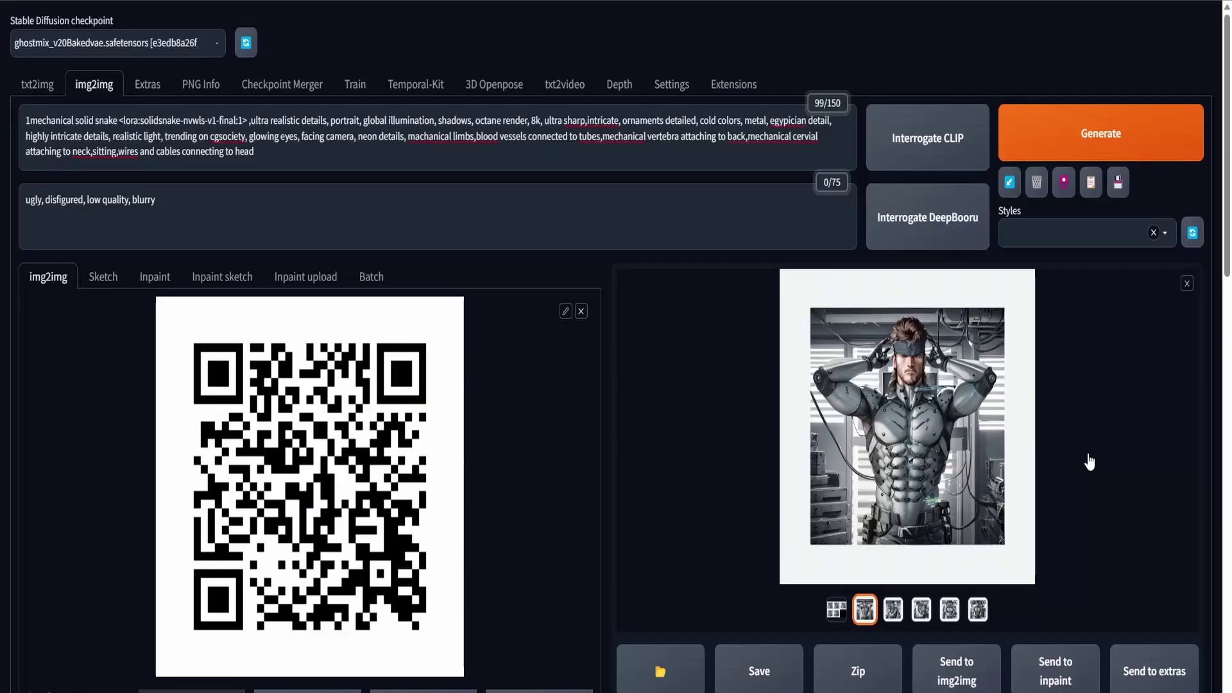
left_click(950, 615)
left_click(980, 613)
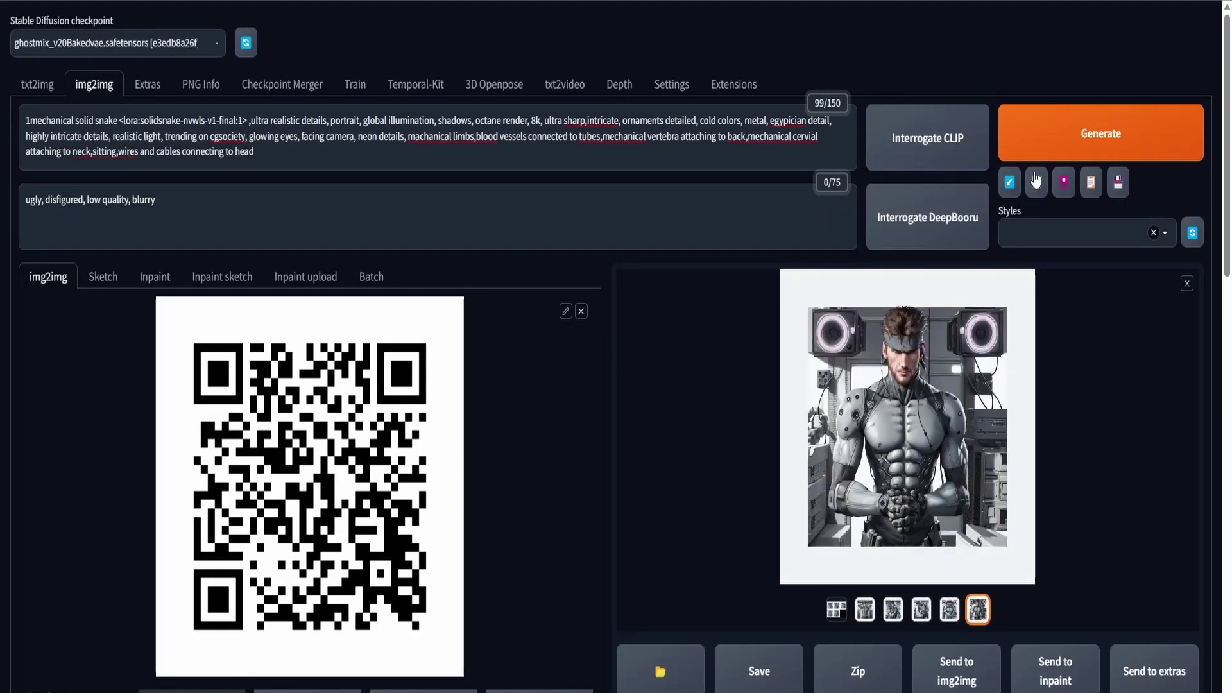
left_click(1091, 131)
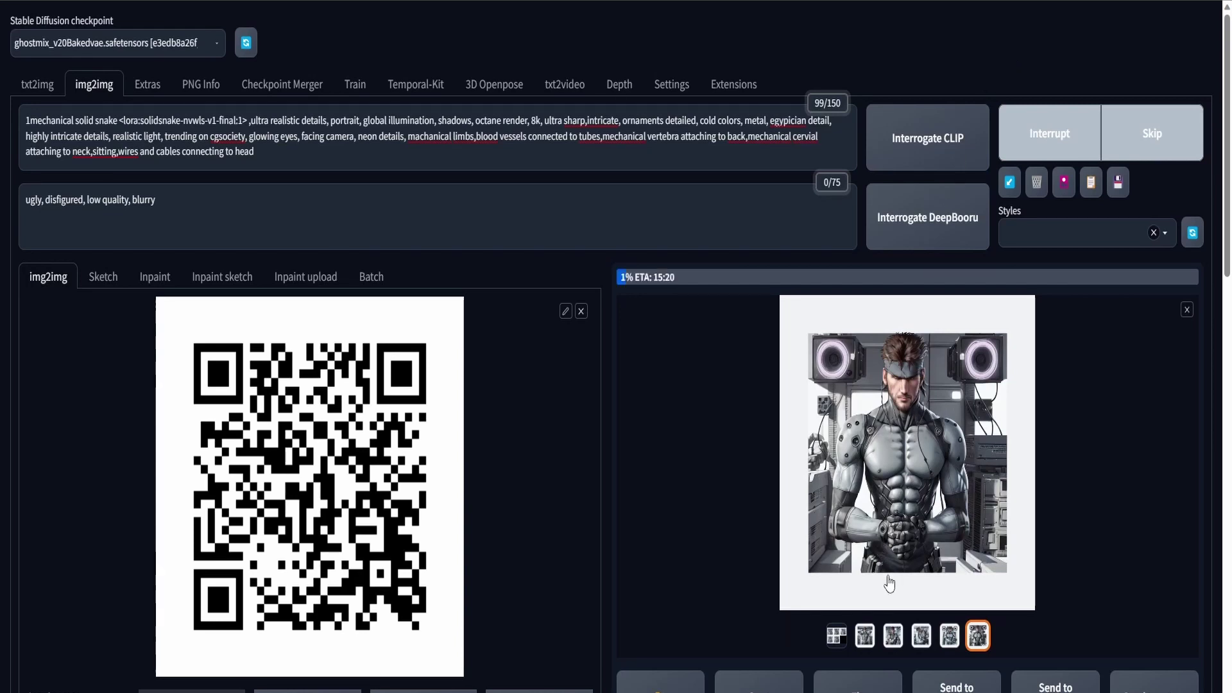
Step: View the new QR-blended Snake result full-screen, then review the ControlNet Unit 1 settings
left_click(895, 607)
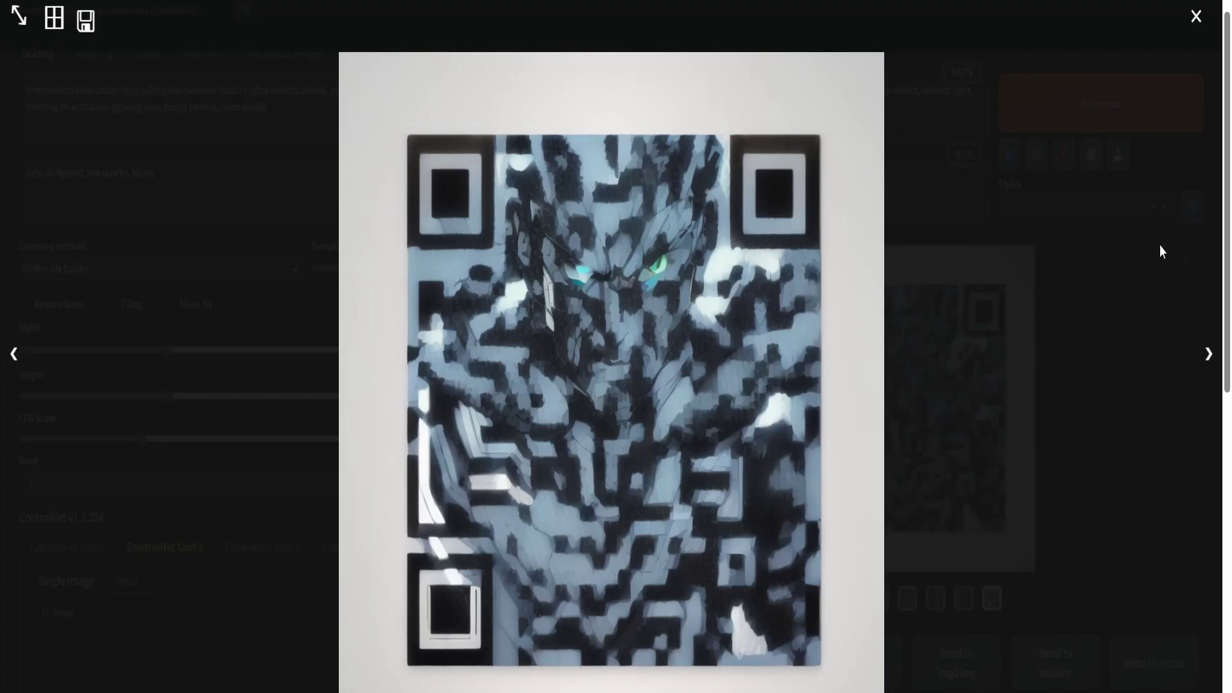
left_click(1123, 358)
scroll(479, 363, "down", 8)
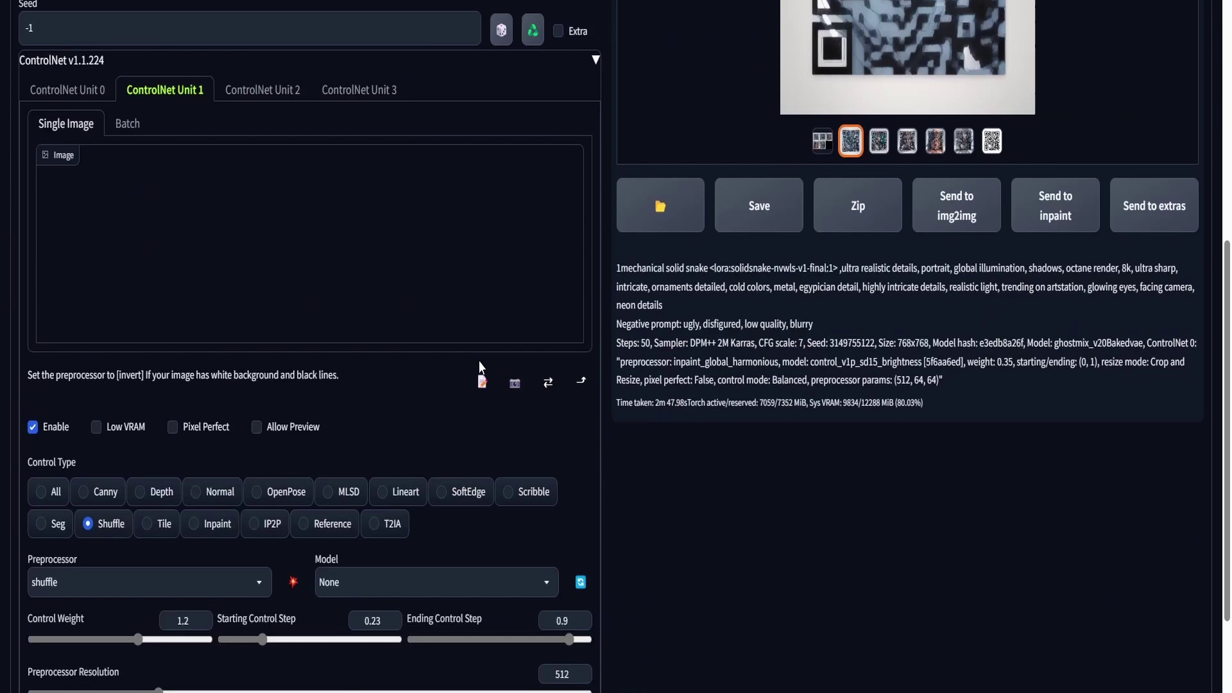
scroll(231, 454, "down", 4)
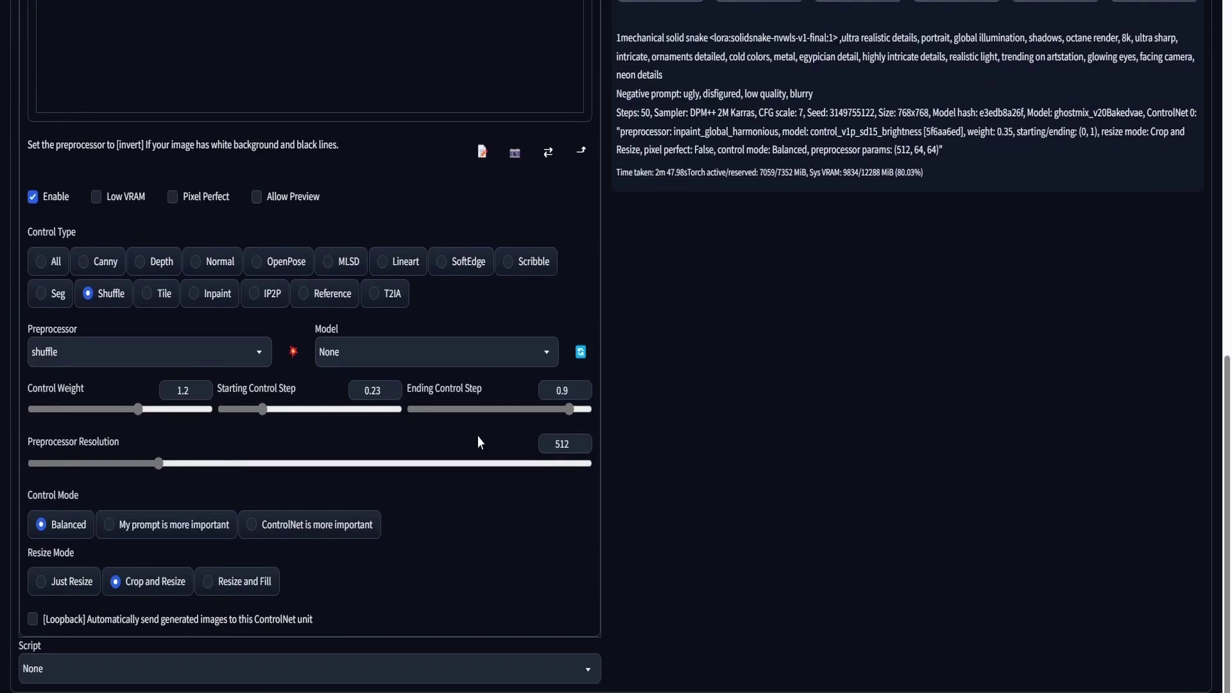
scroll(133, 371, "up", 4)
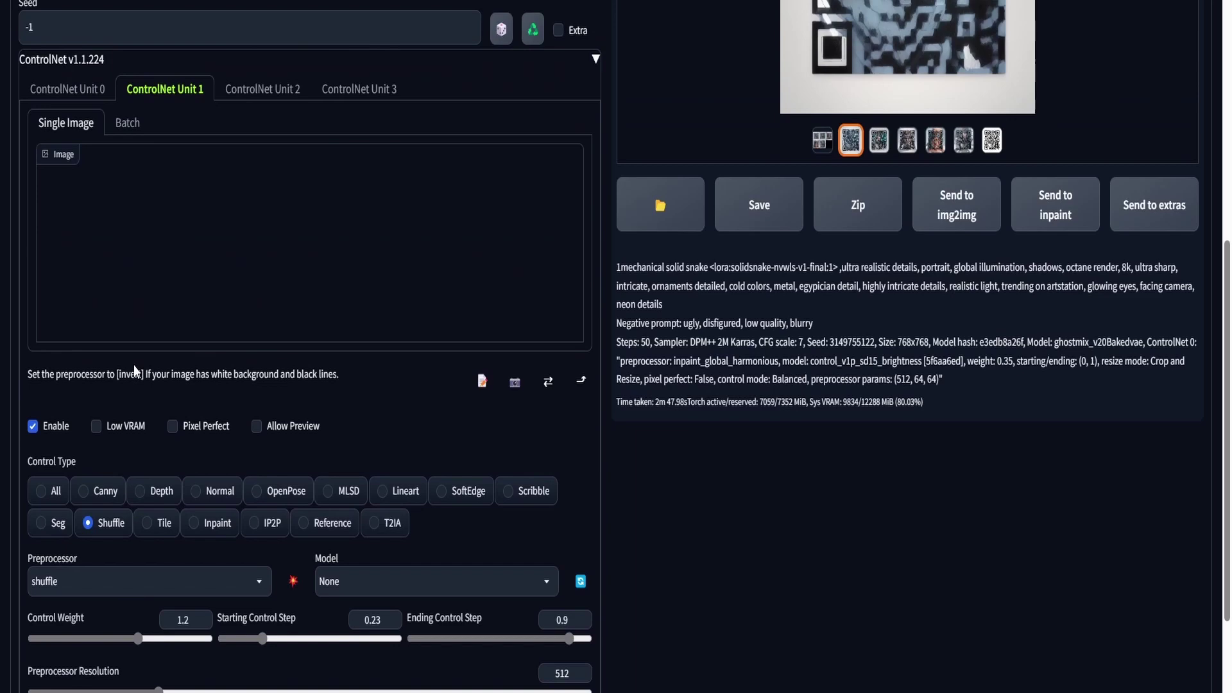
scroll(135, 369, "down", 2)
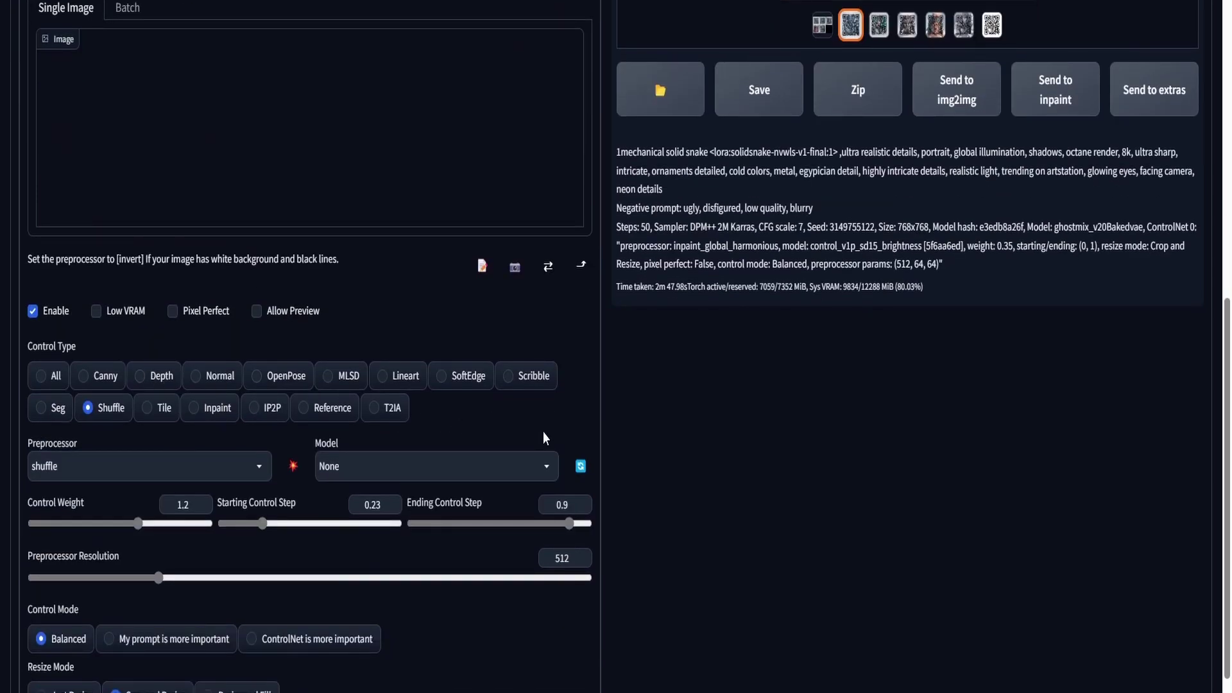
scroll(543, 433, "up", 10)
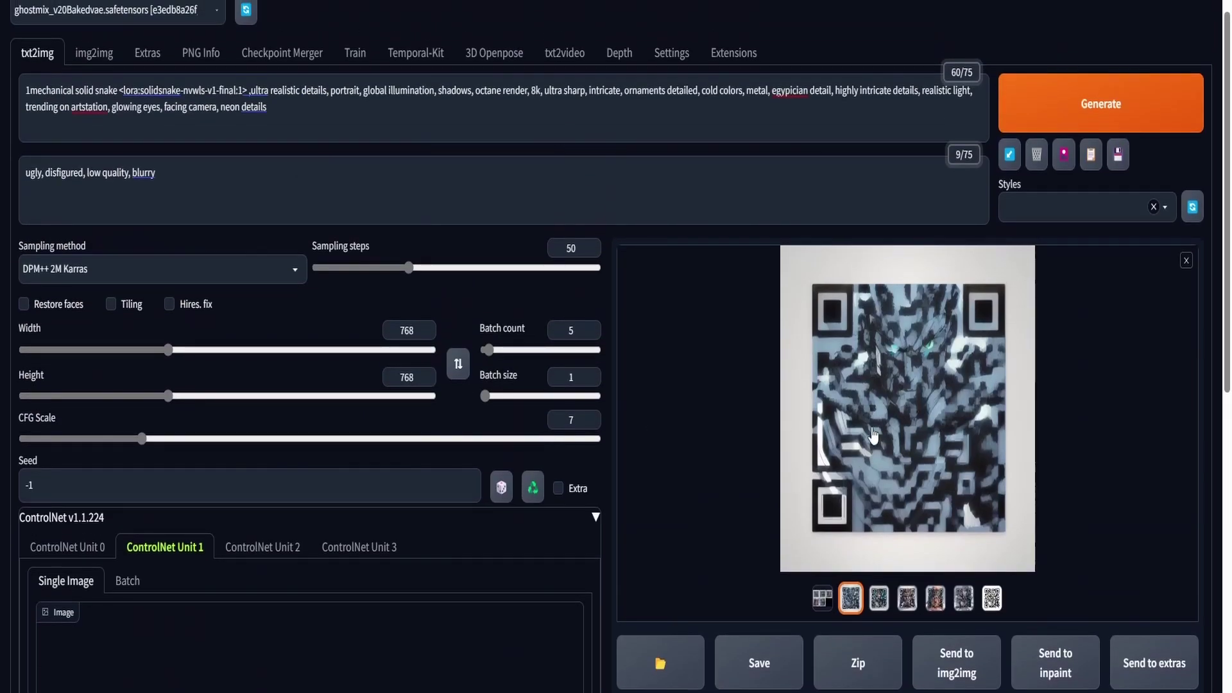
left_click(873, 436)
left_click(1120, 487)
scroll(138, 523, "down", 5)
scroll(141, 525, "down", 3)
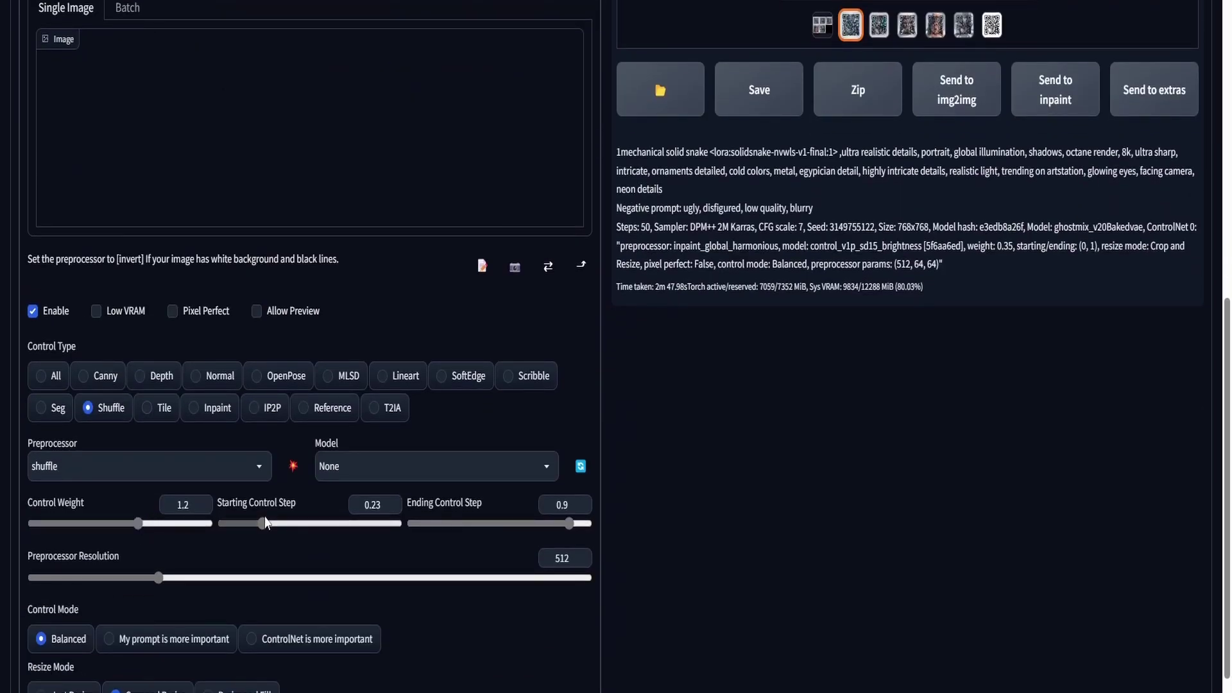
left_click(163, 410)
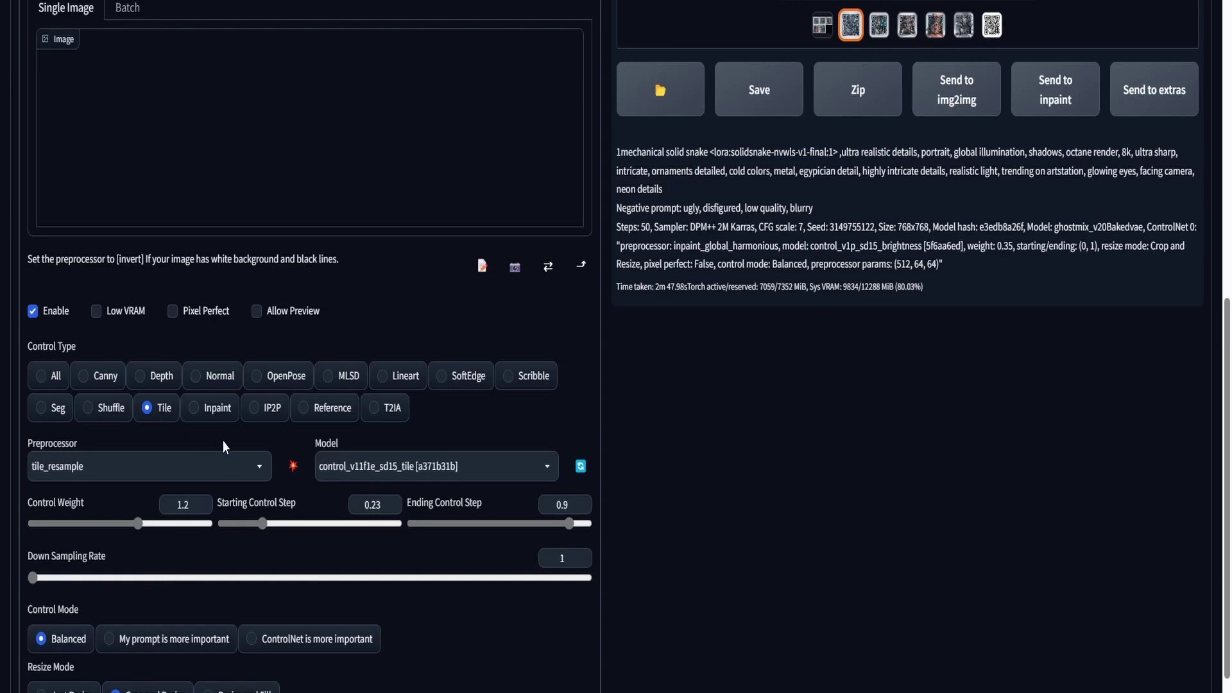
scroll(631, 468, "up", 4)
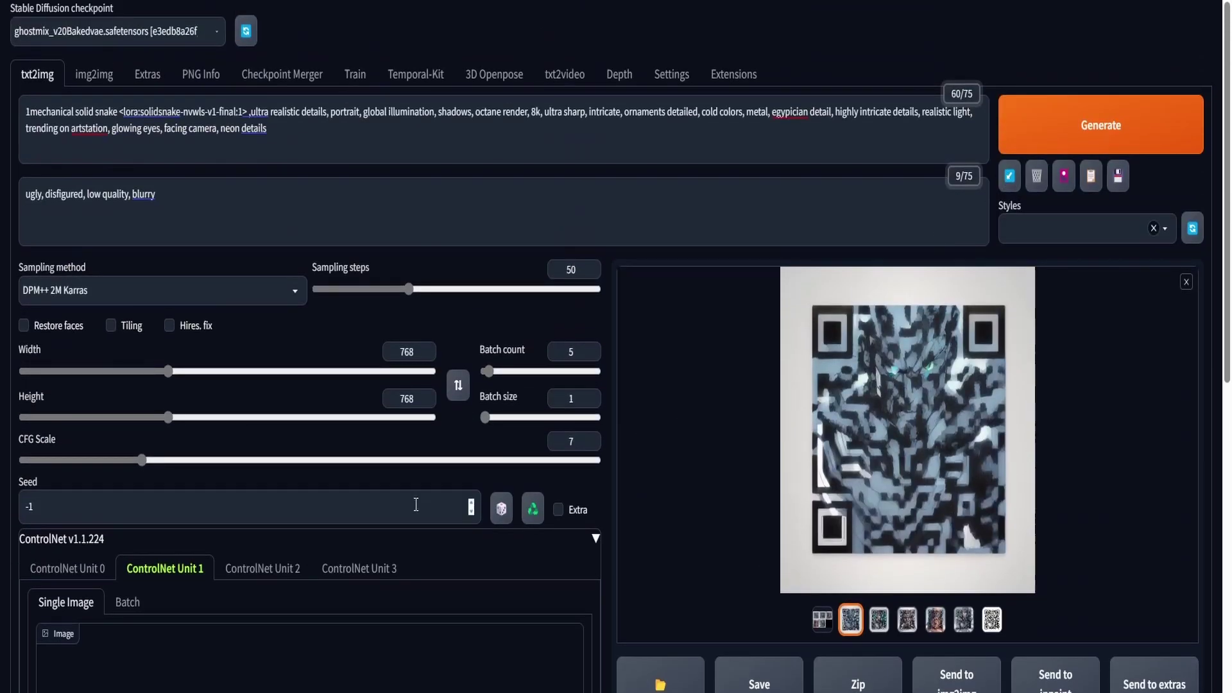
scroll(284, 460, "down", 9)
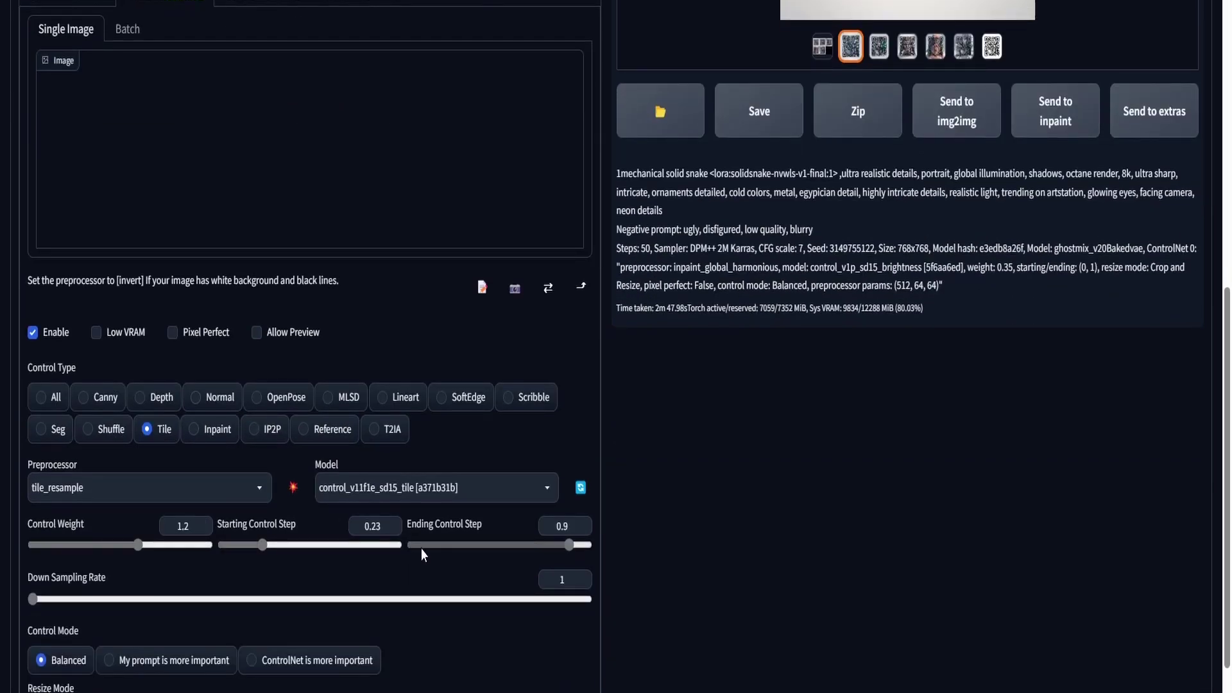
scroll(657, 557, "down", 2)
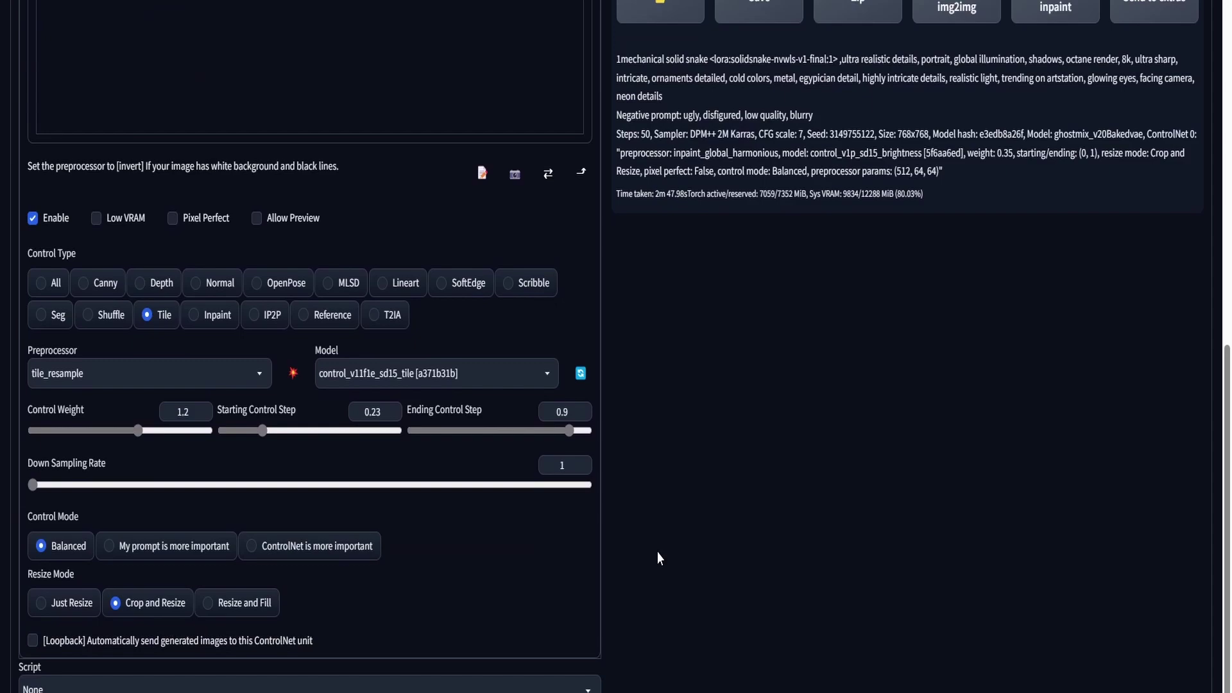
scroll(657, 552, "up", 9)
scroll(659, 559, "down", 7)
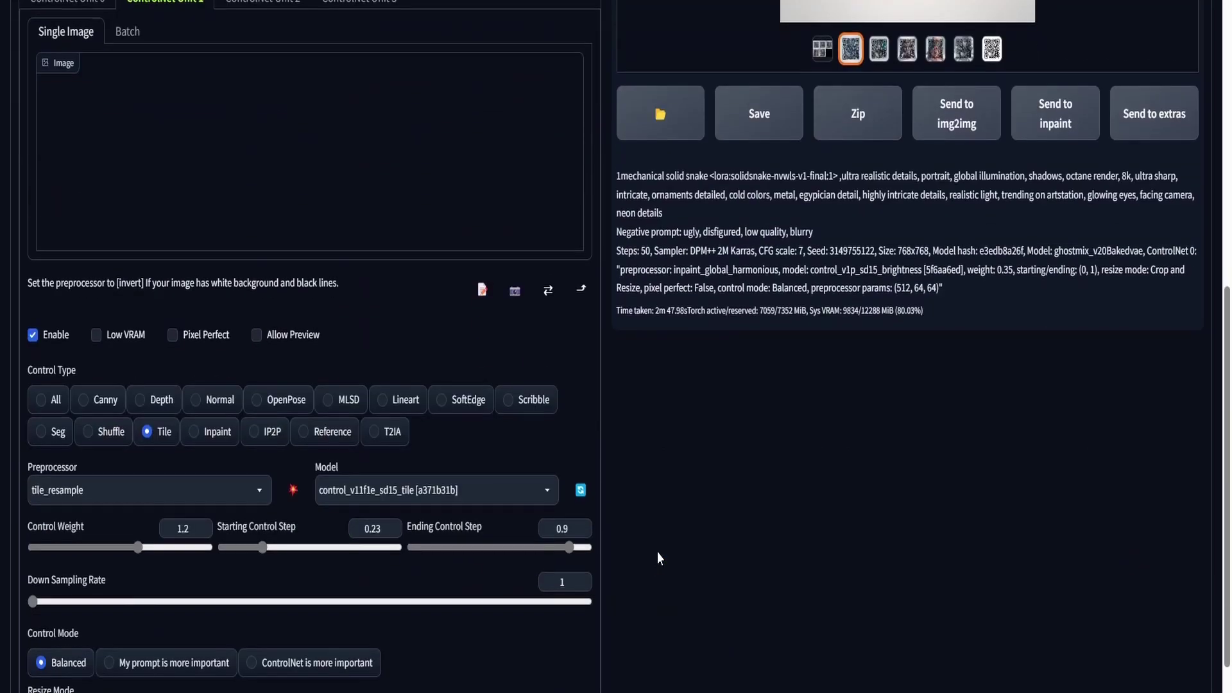
scroll(636, 468, "up", 8)
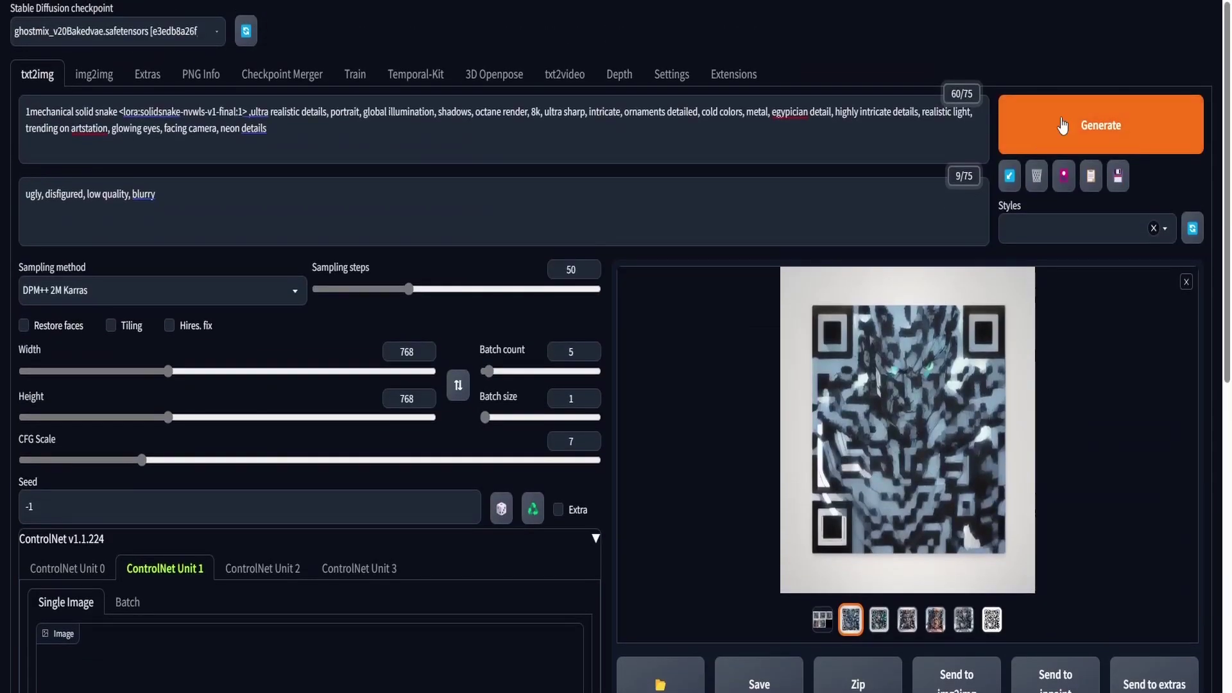
Step: Start generating the QR portrait batch and review ControlNet Unit 0 (Tile 0.87) and Unit 1 (brightness 0.35)
left_click(1101, 122)
scroll(57, 119, "down", 8)
left_click(50, 29)
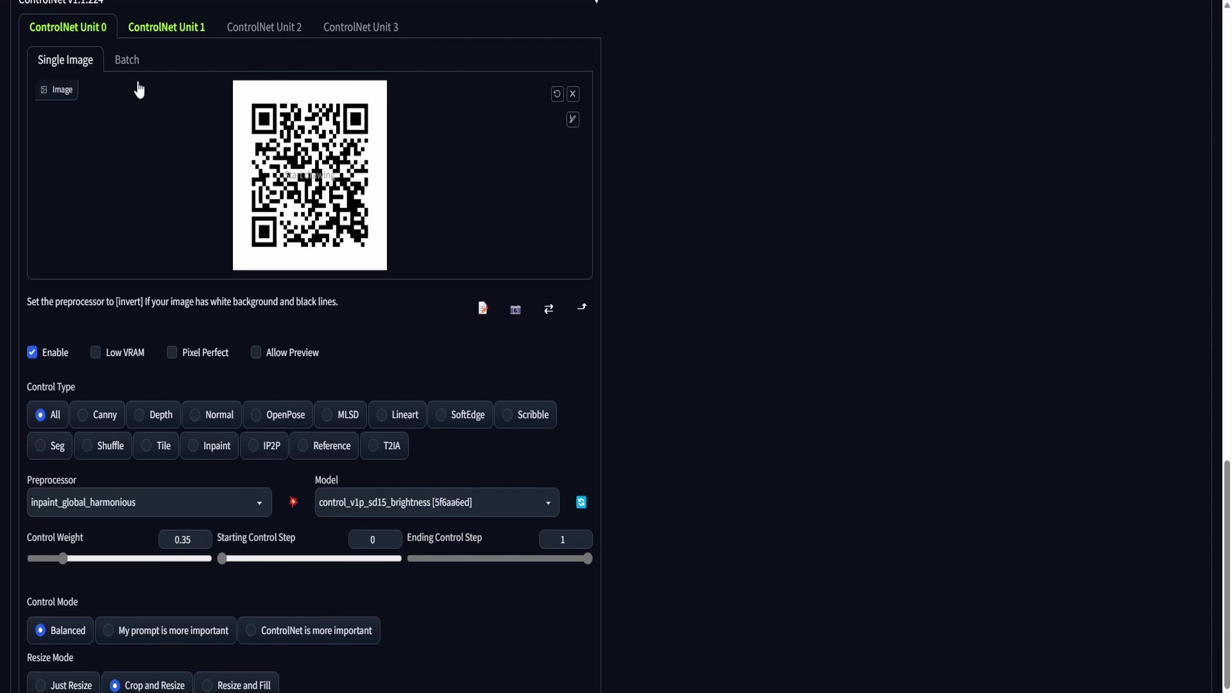
left_click(161, 28)
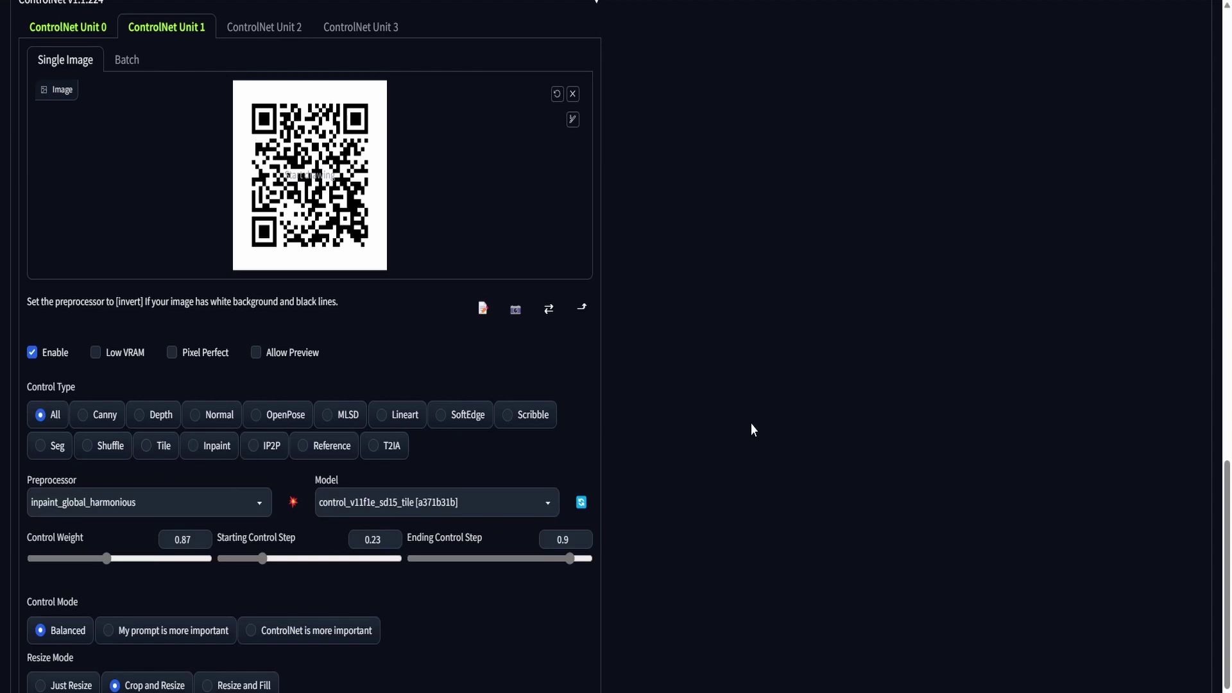
scroll(752, 429, "up", 15)
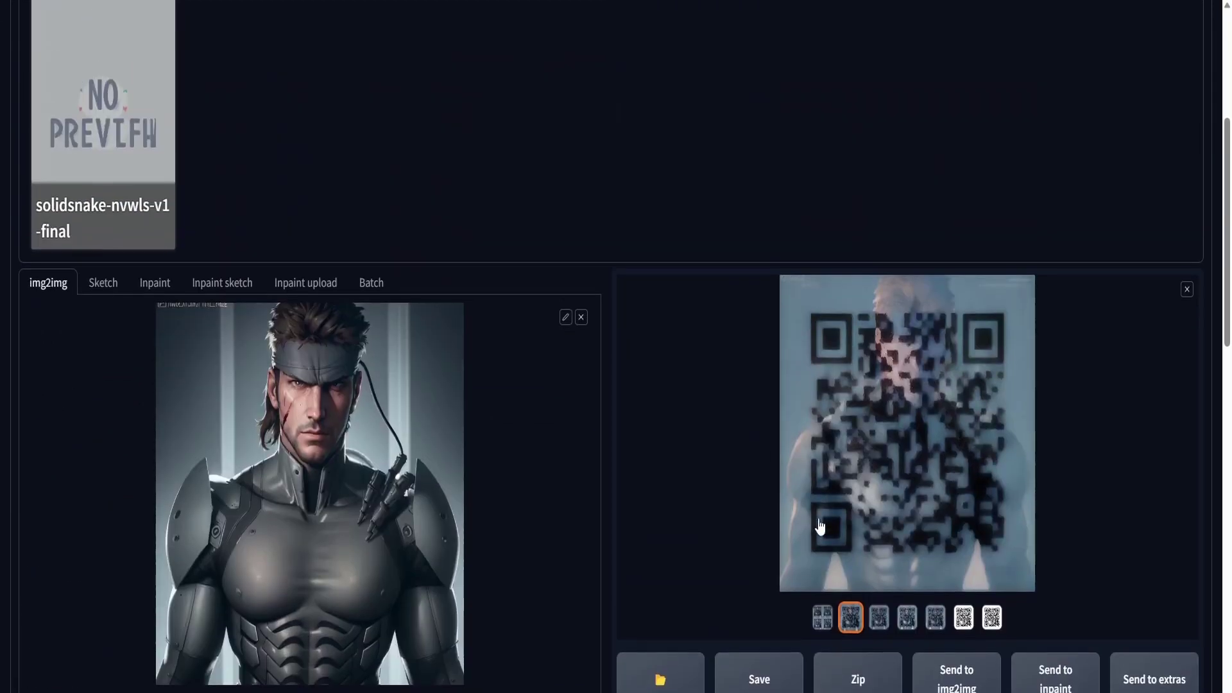
Step: Compare the third and fourth generated images, then rerun the img2img generation
left_click(879, 616)
left_click(905, 617)
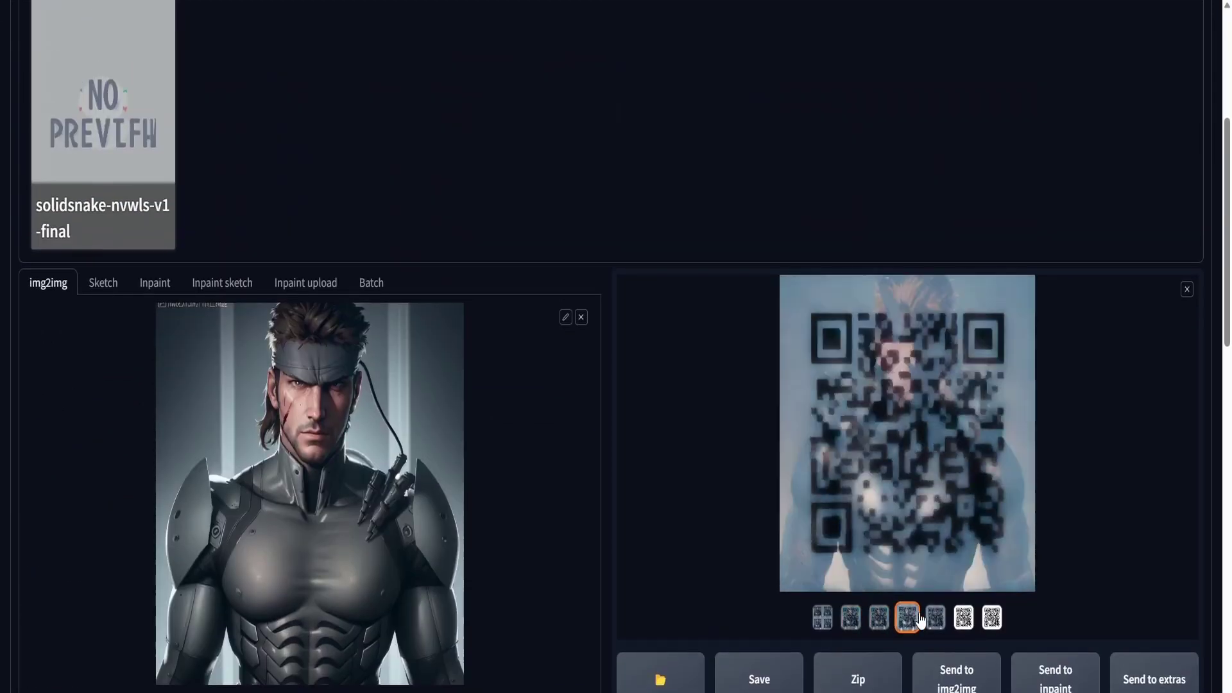
scroll(706, 462, "up", 5)
left_click(1072, 133)
Step: Raise the sampling steps to 47
scroll(877, 302, "down", 10)
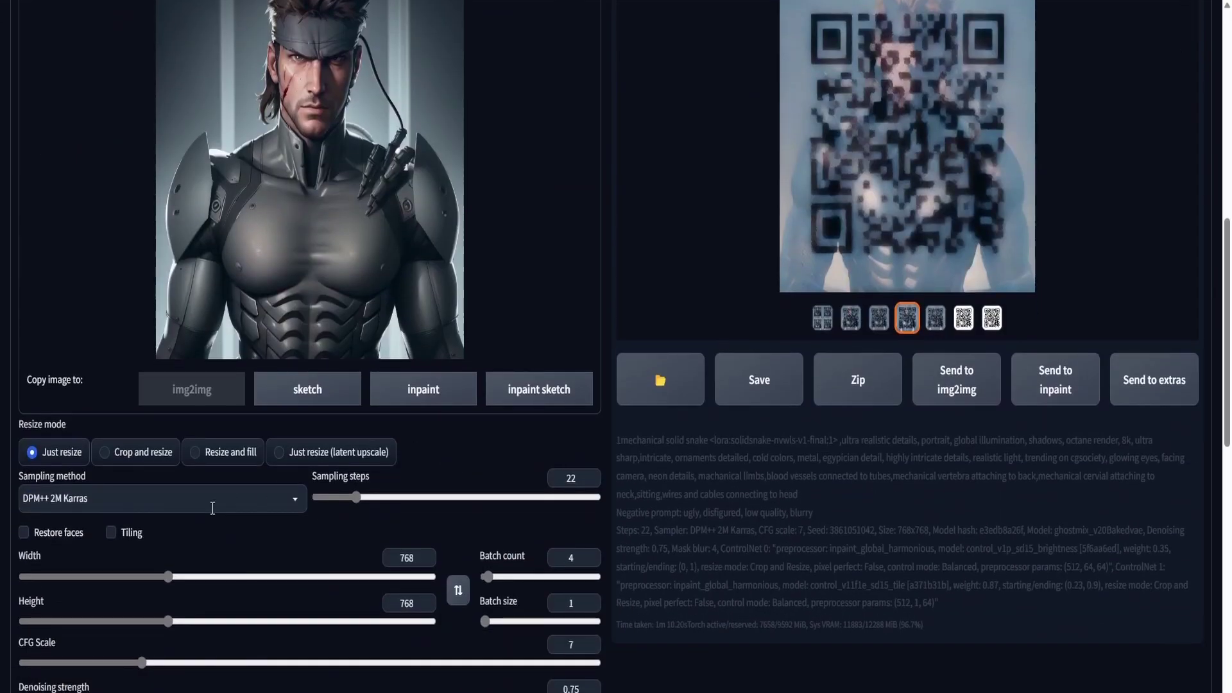
left_click(593, 475)
left_click(593, 475)
left_click(593, 475)
left_click(593, 475)
left_click_drag(593, 475, 593, 478)
scroll(616, 346, "up", 5)
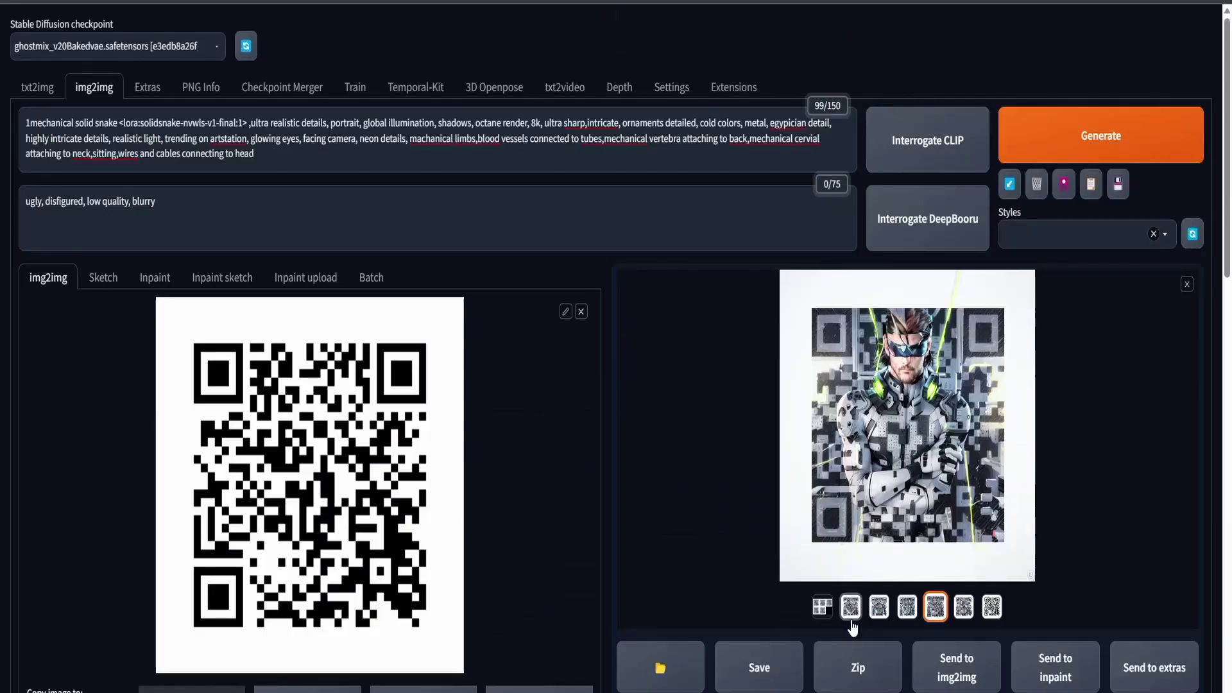
left_click(852, 603)
left_click(992, 341)
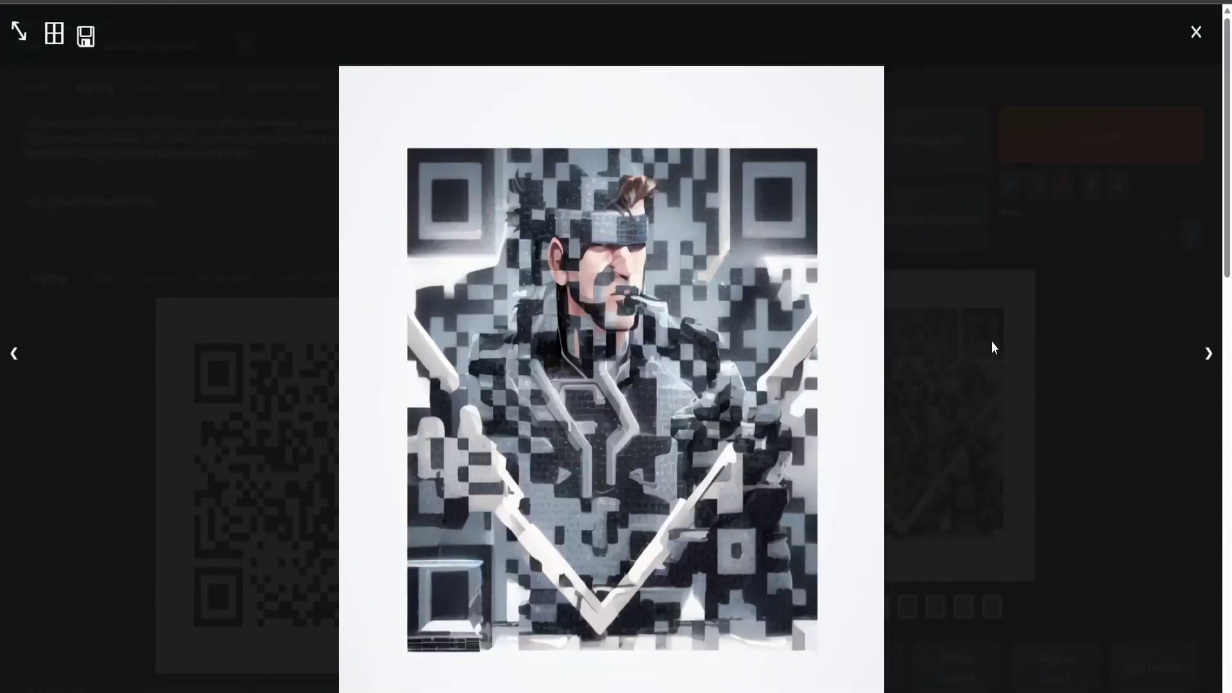
key("Right")
key("Right")
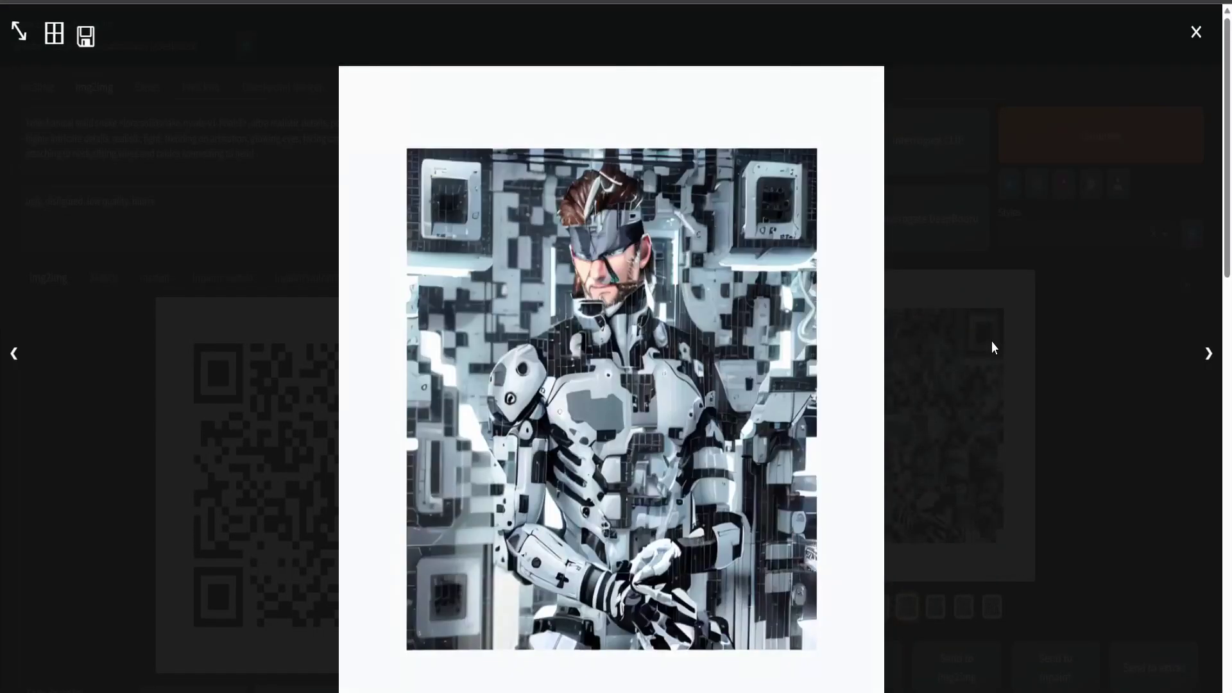
key("Right")
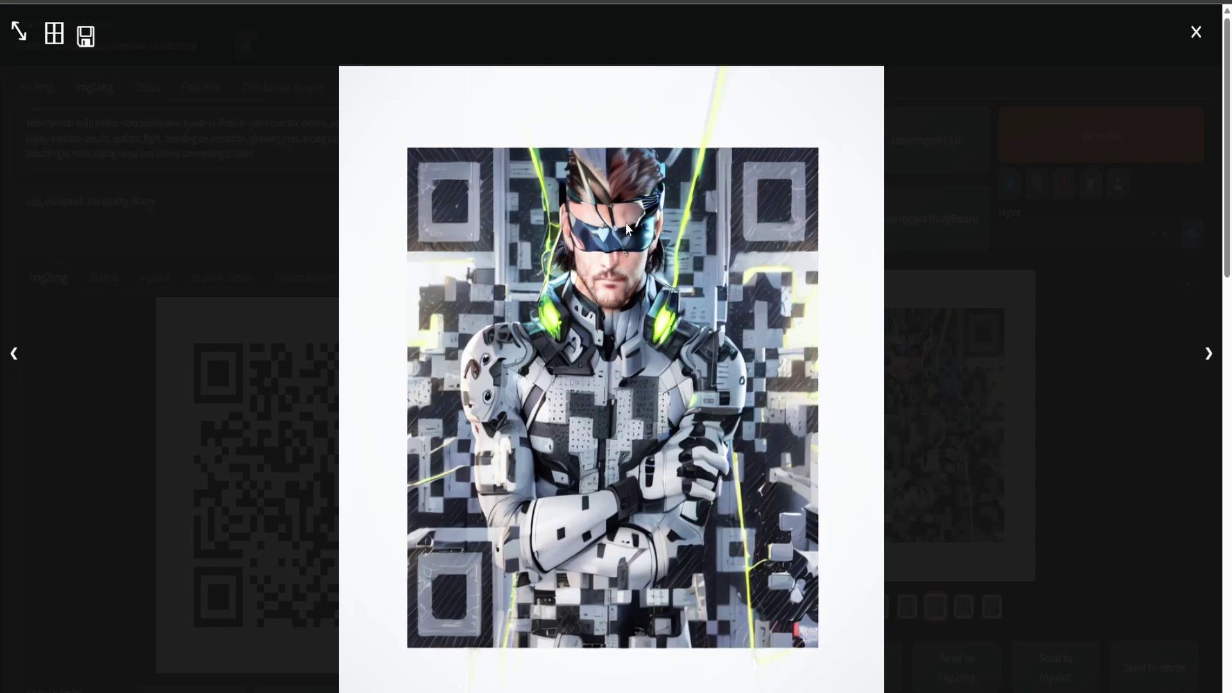
key("Right")
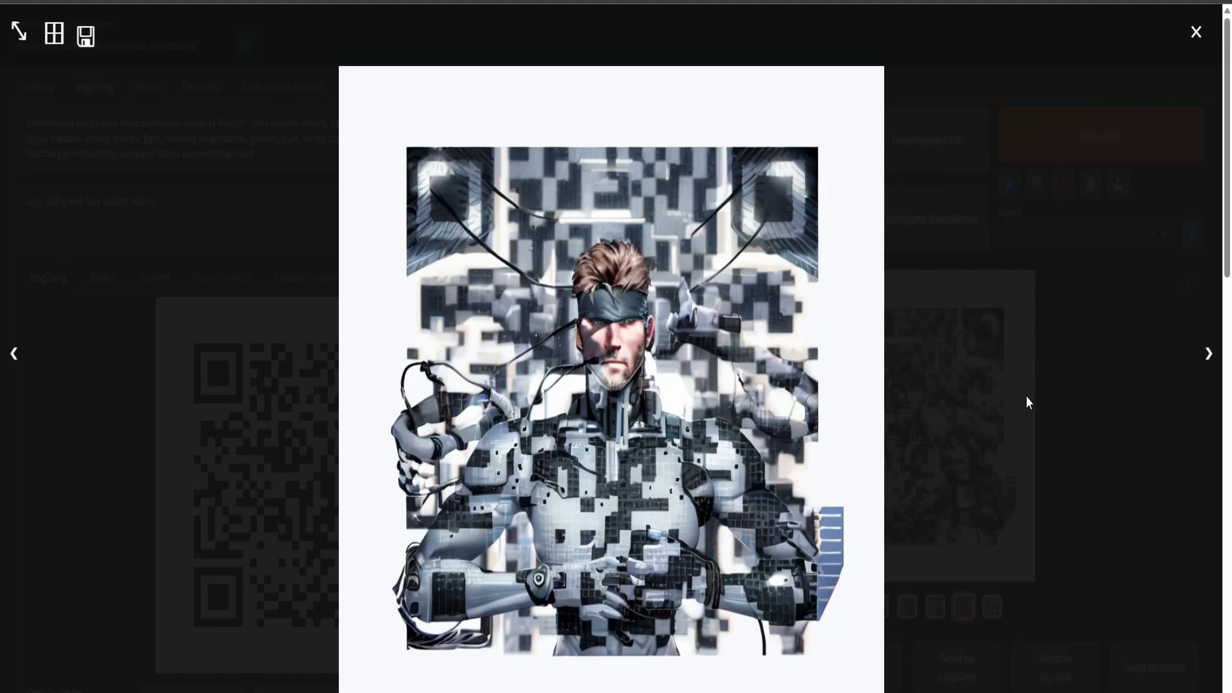
key("Left")
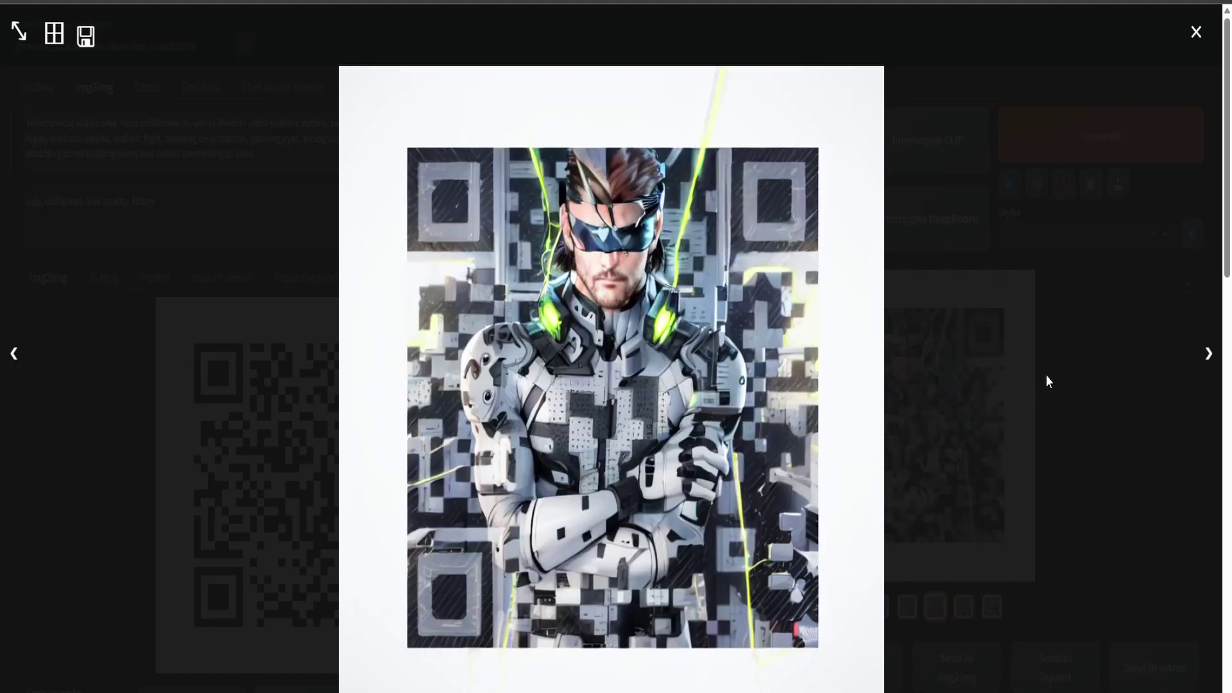
left_click(1075, 375)
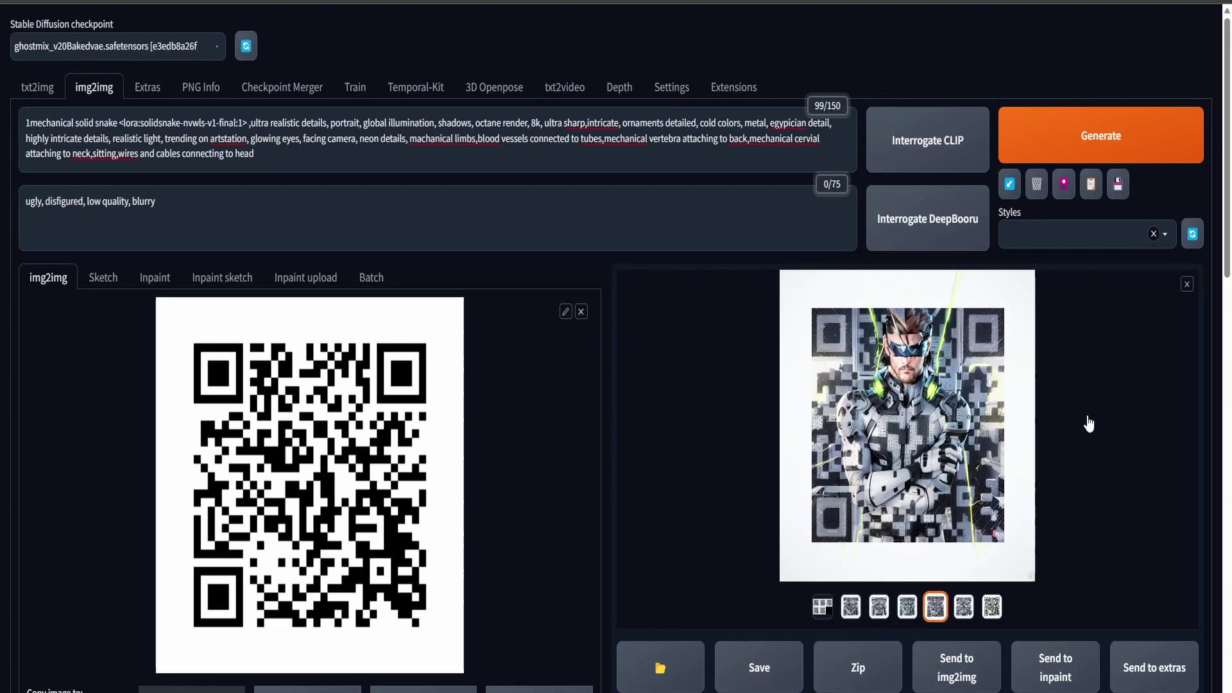
scroll(1090, 423, "down", 10)
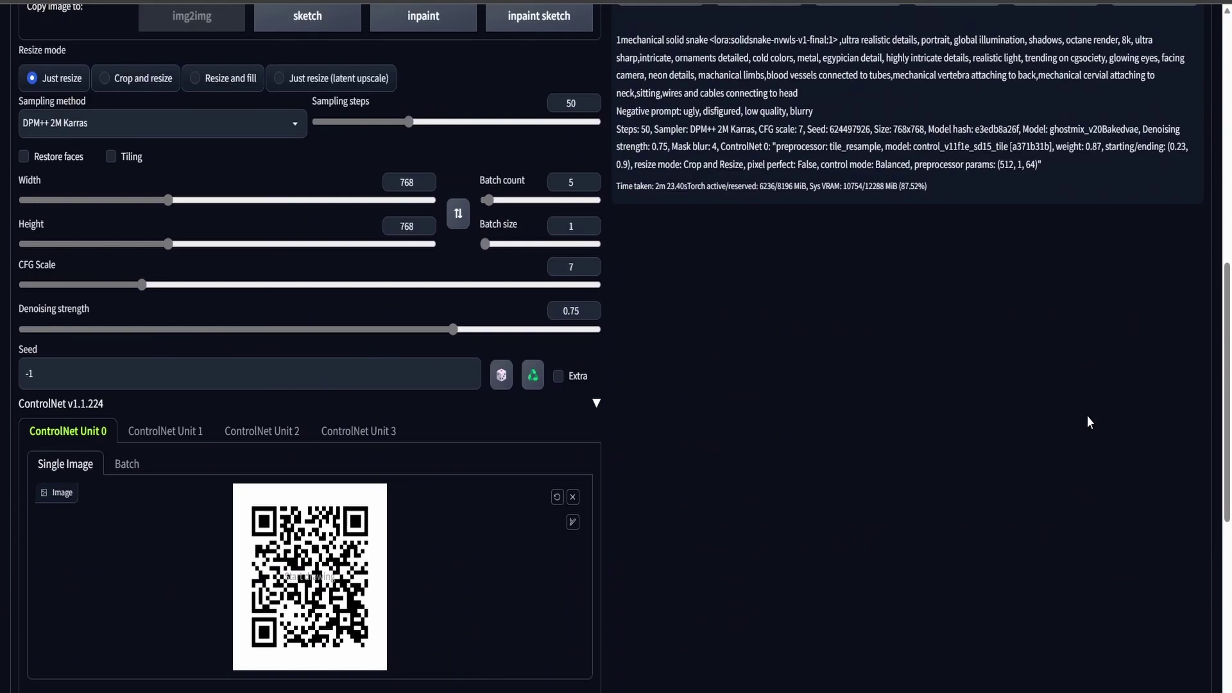
scroll(1088, 417, "up", 10)
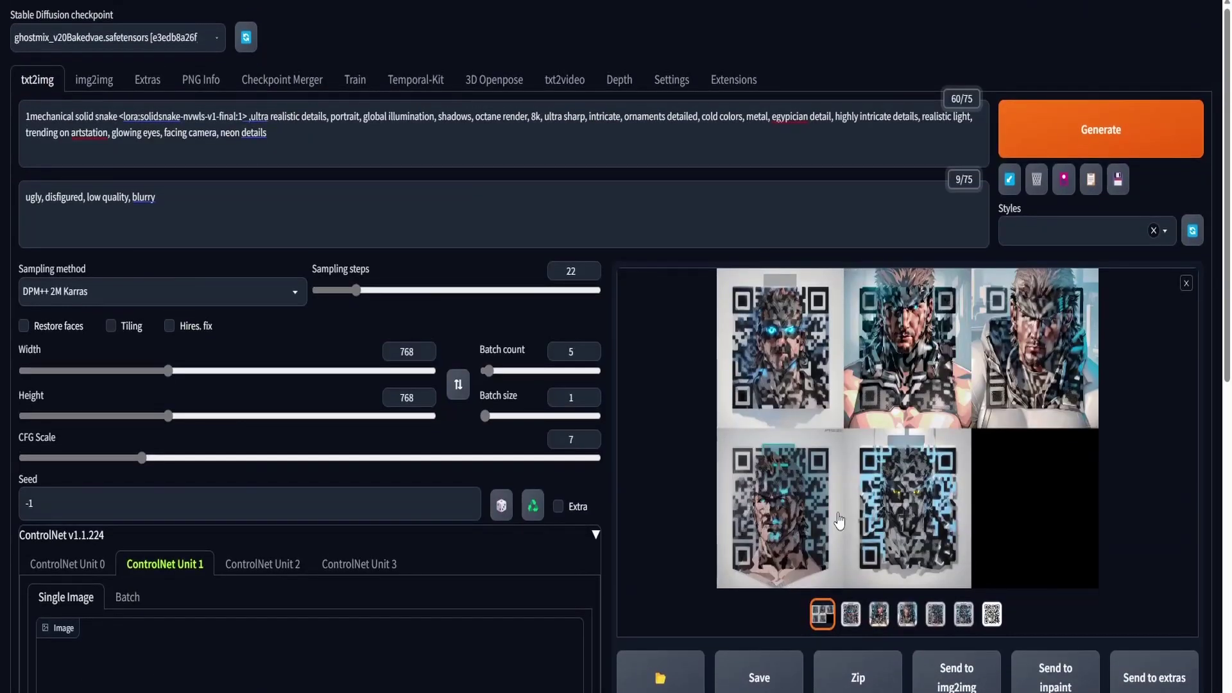
Step: Browse the txt2img batch of Snake QR portraits full-screen, stepping through each, then close the viewer
left_click(850, 498)
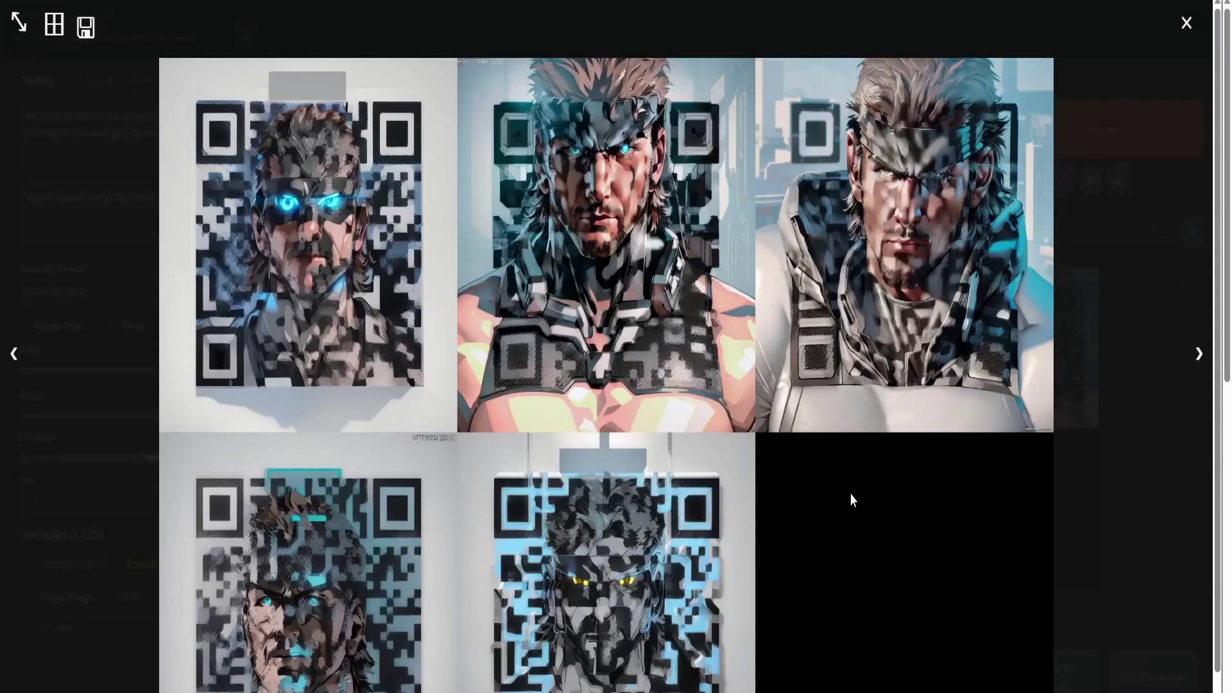
key("Right")
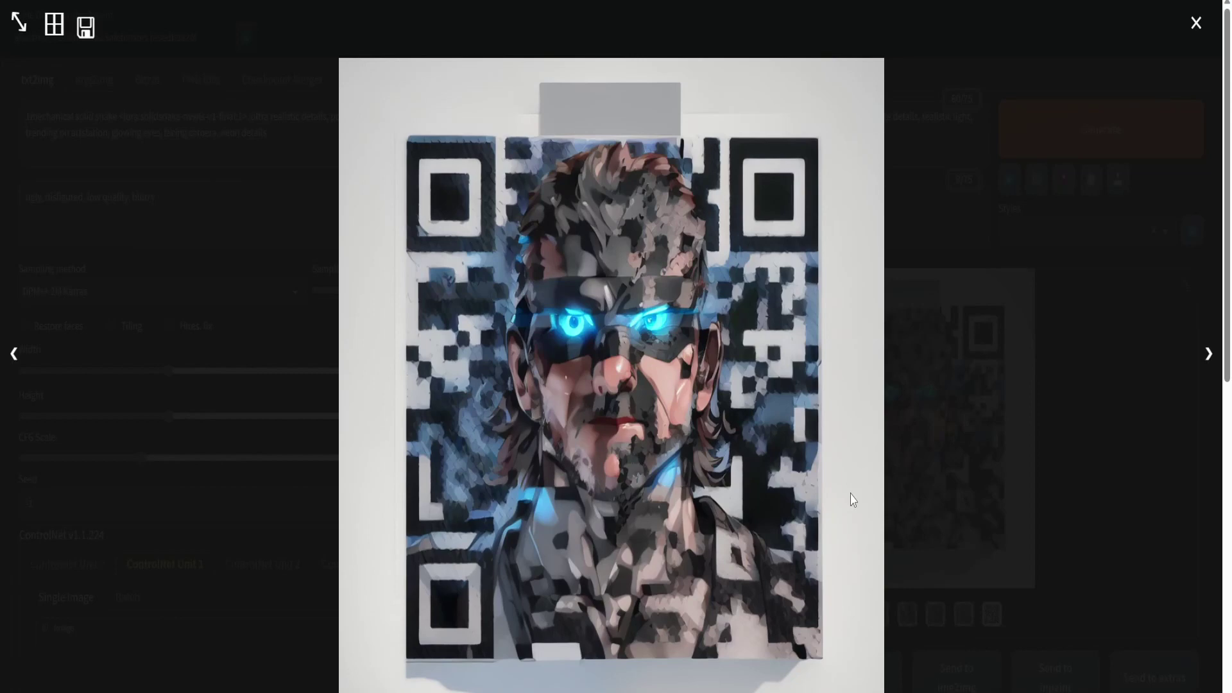
key("Right")
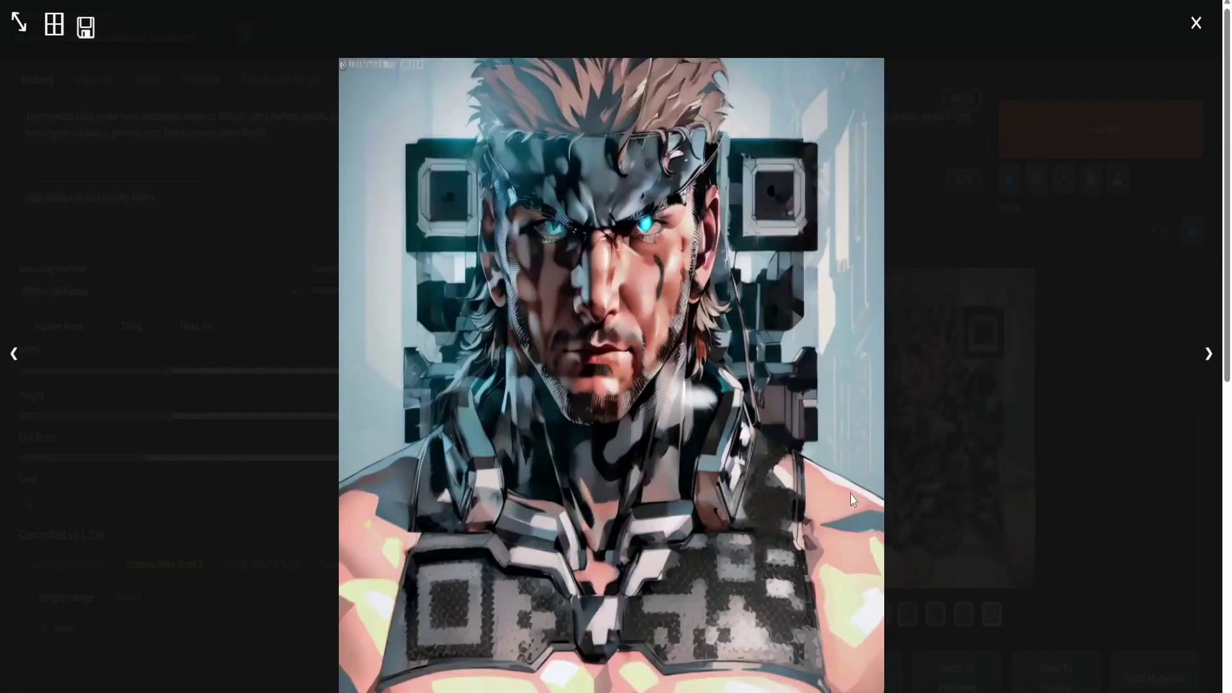
key("Right")
key("Right")
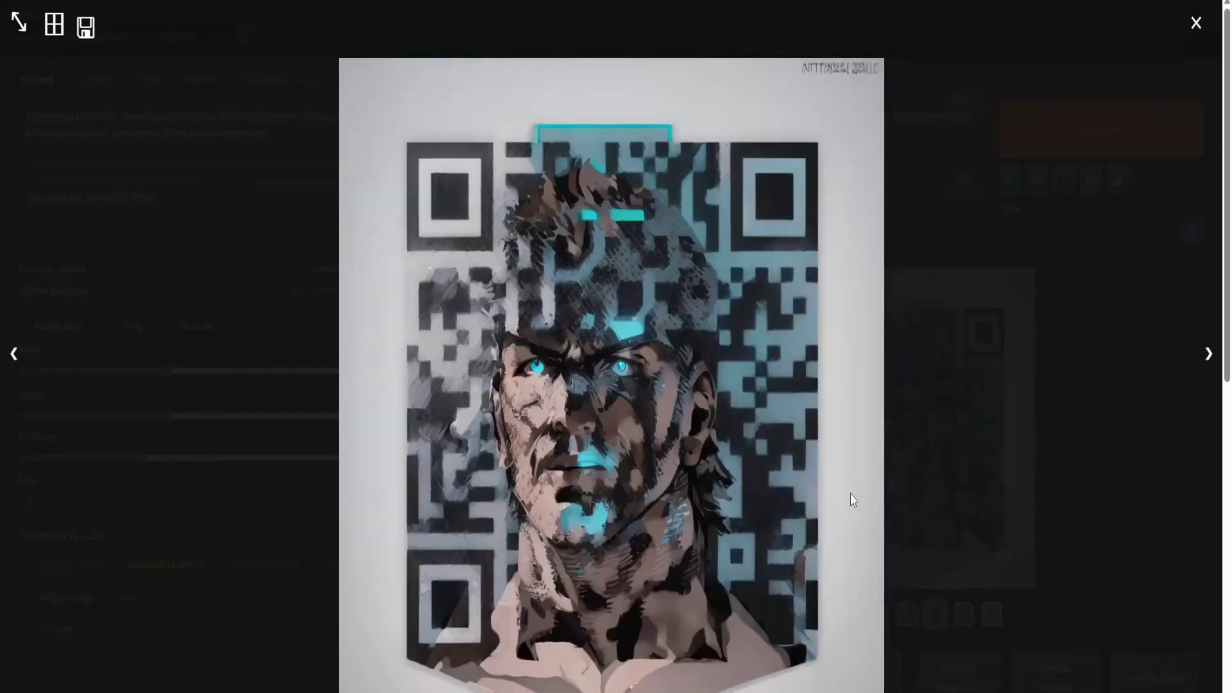
key("Right")
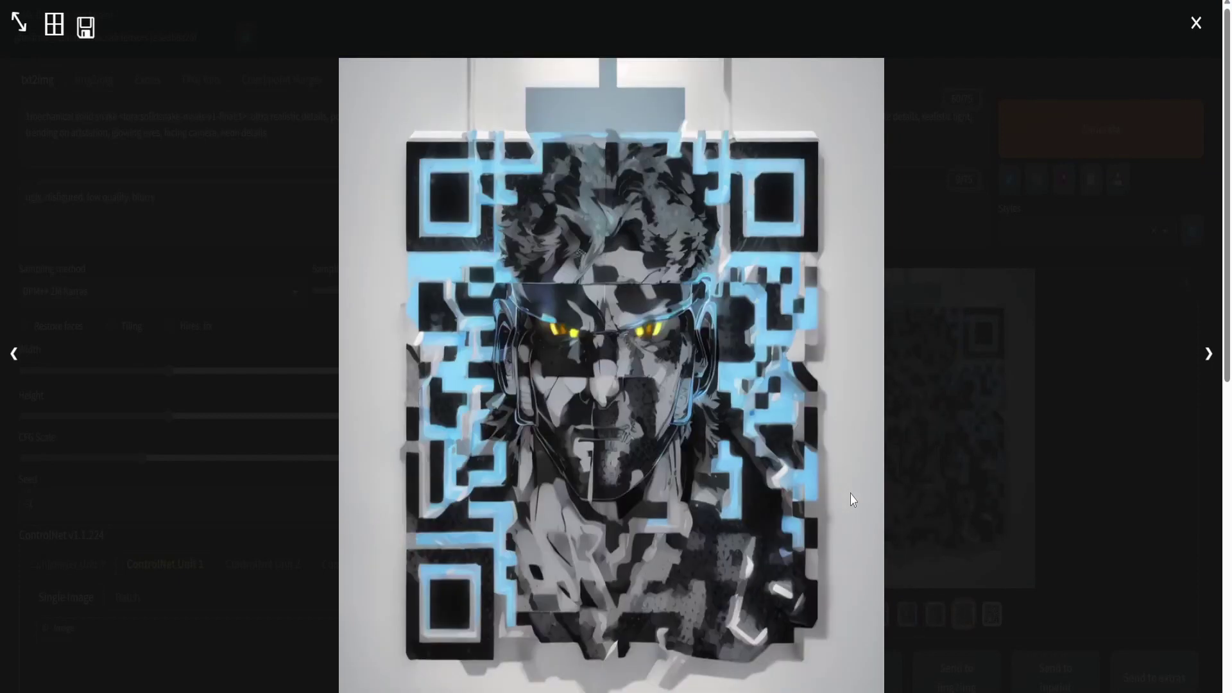
key("Right")
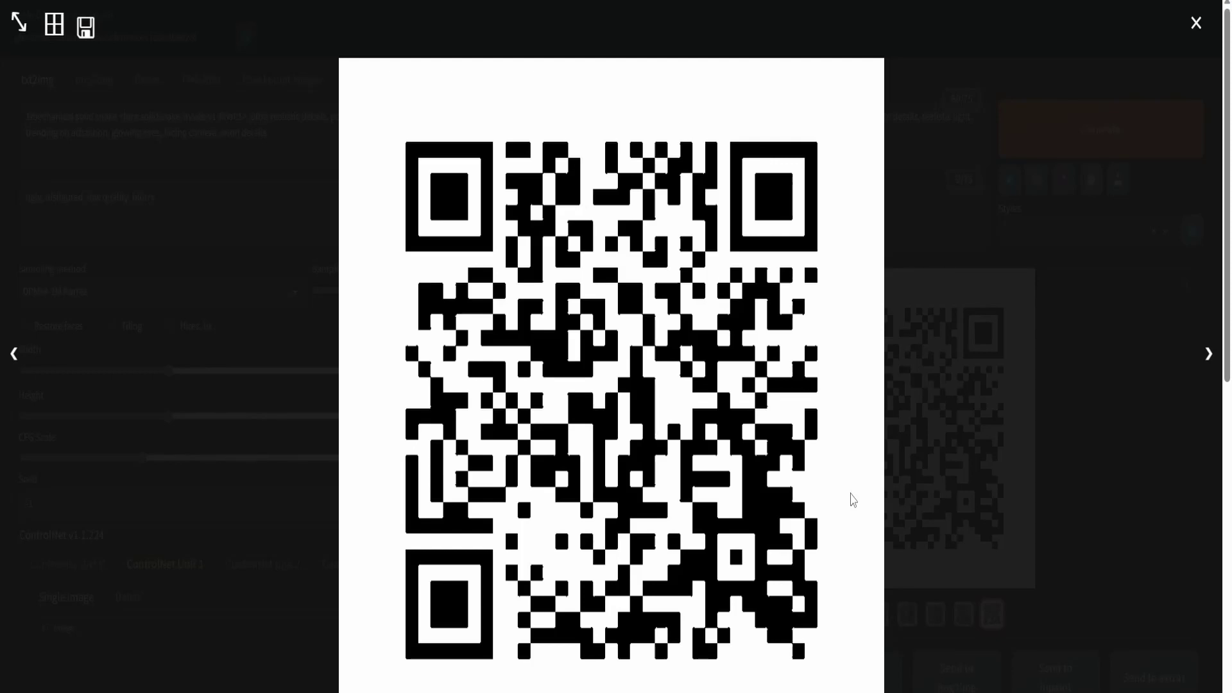
key("Left")
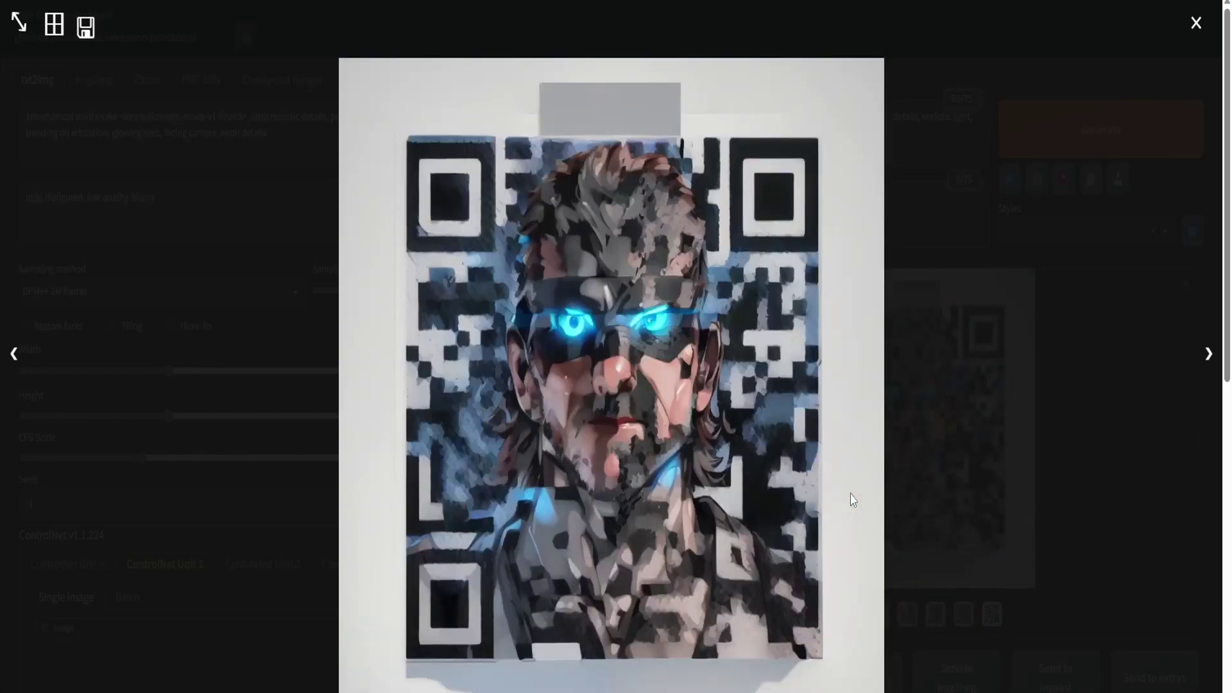
left_click(1061, 465)
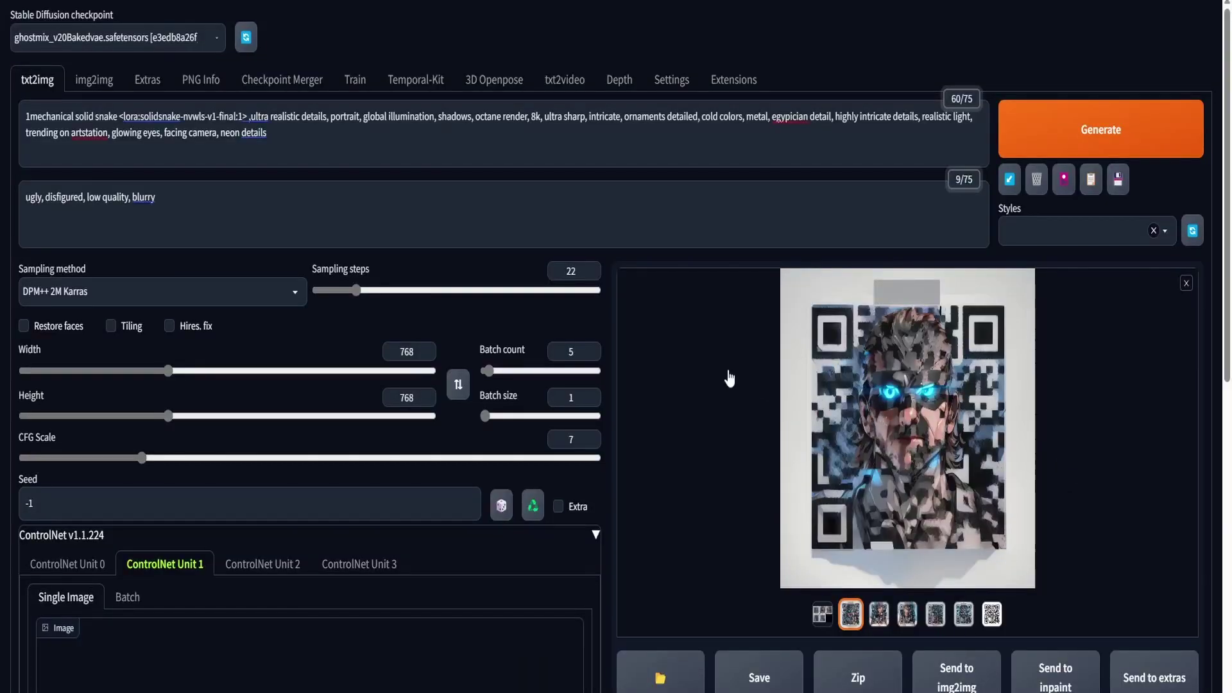